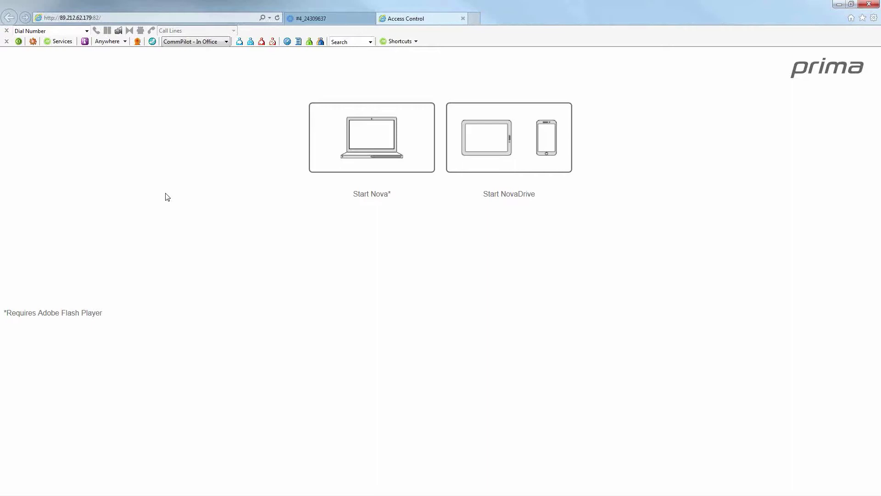
Launch the Nova web client and log in with the sysadmin password.
left_click(121, 19)
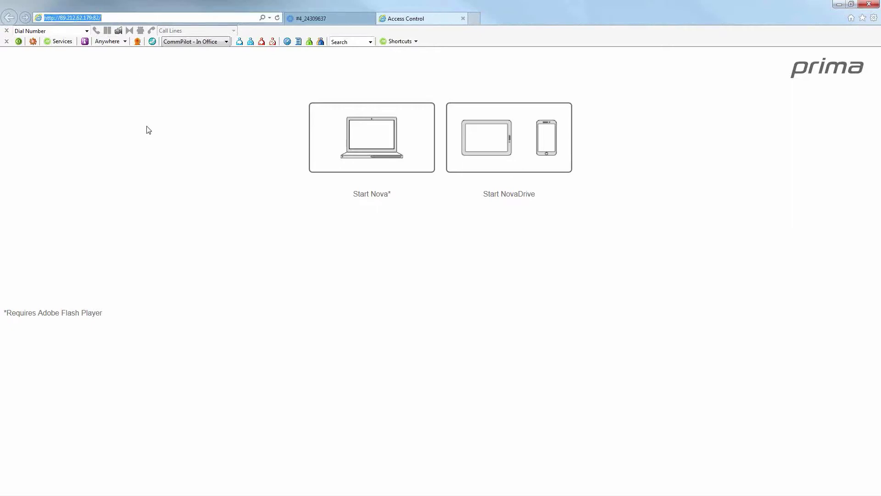
left_click(231, 287)
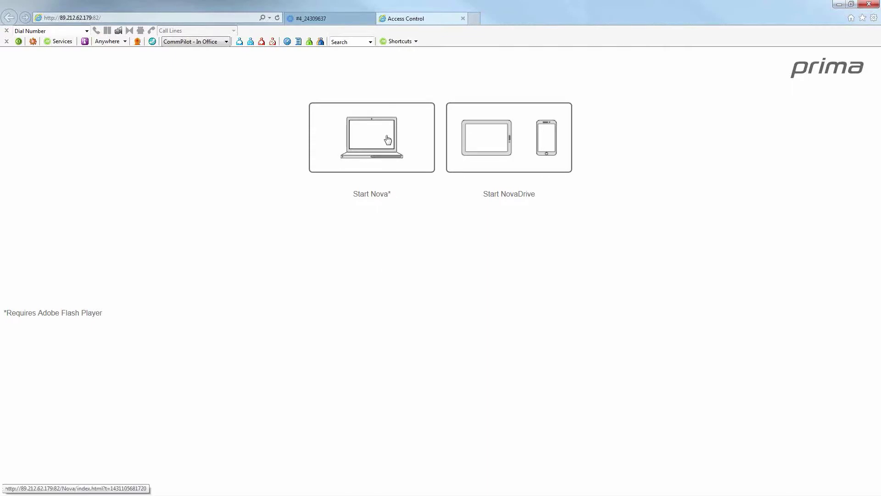
left_click(381, 164)
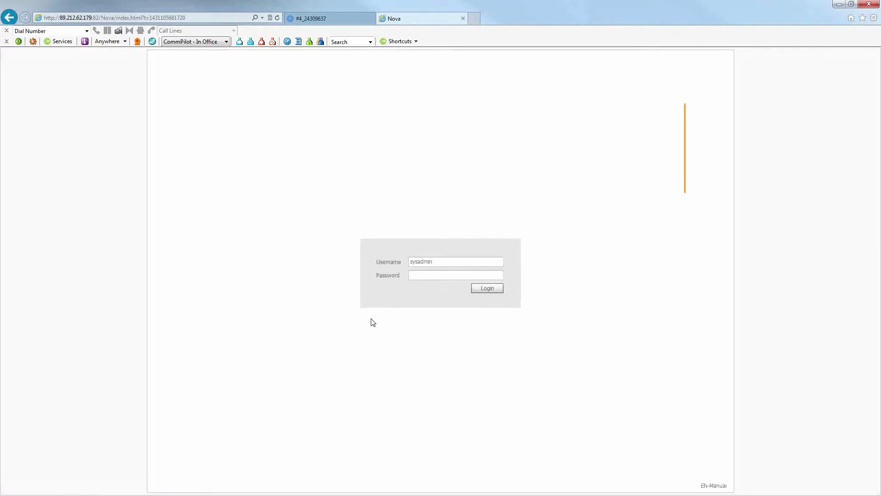
left_click(427, 279)
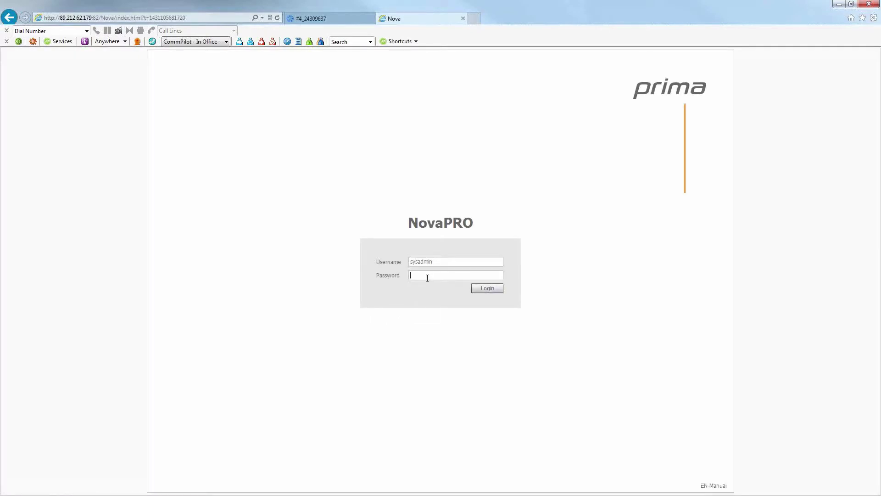
type("*********")
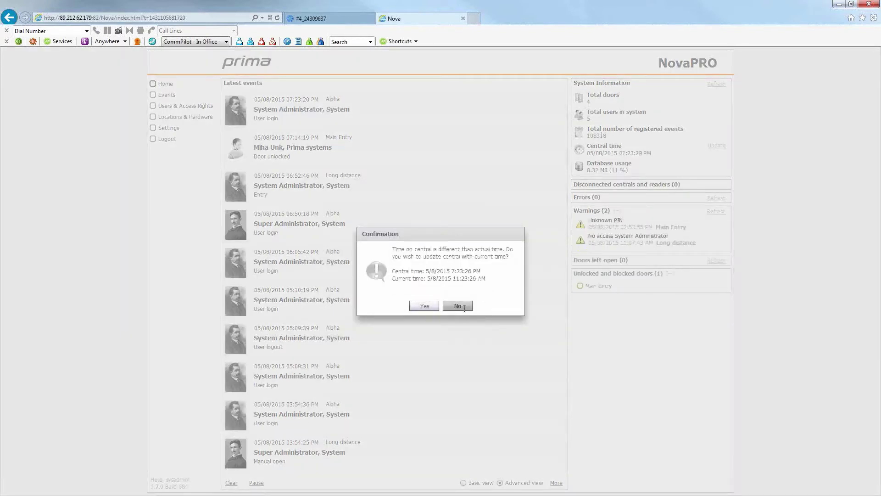
Decline updating the central's clock and scroll through the latest events list.
left_click(458, 306)
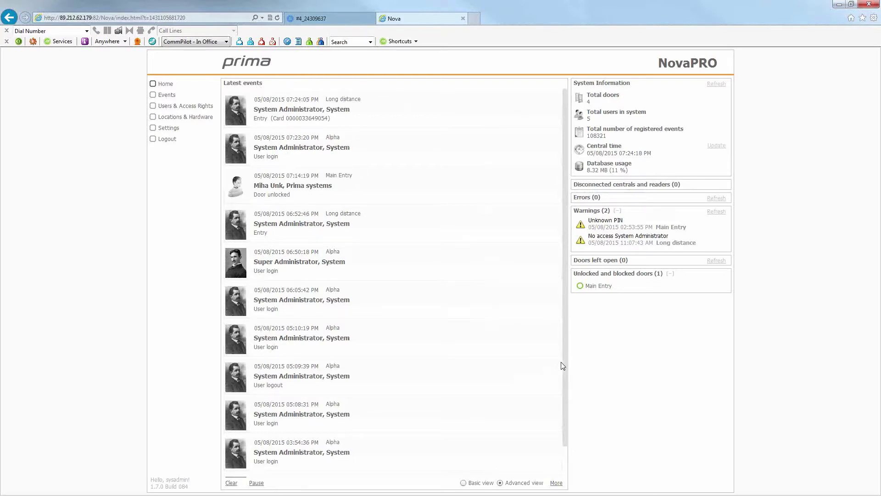
mouse_move(564, 360)
left_mouse_down()
mouse_move(568, 396)
mouse_move(569, 344)
left_mouse_up()
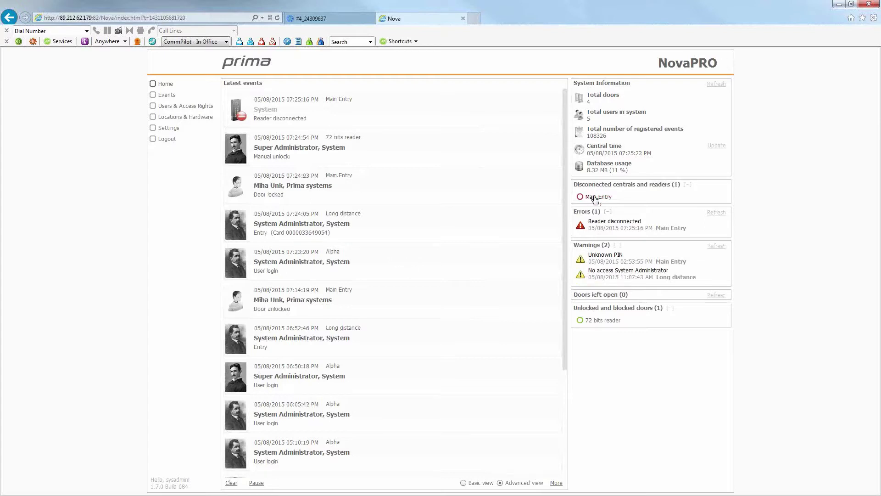
left_click(595, 197)
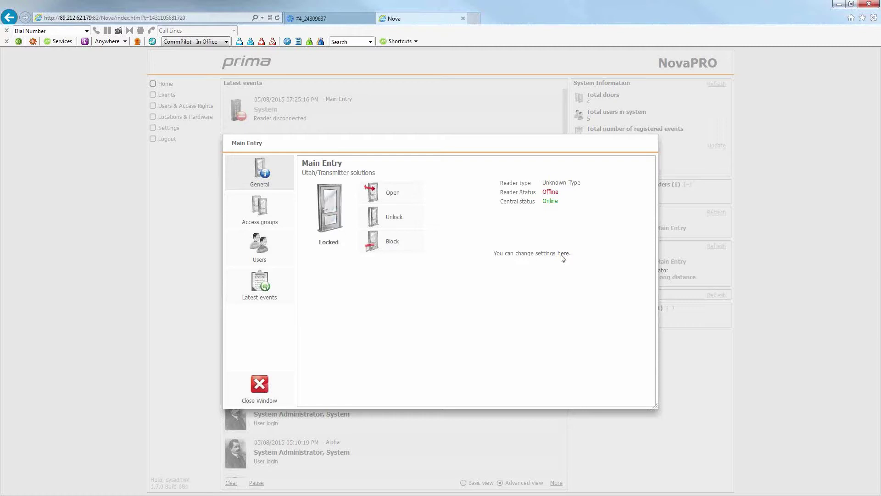
left_click(264, 388)
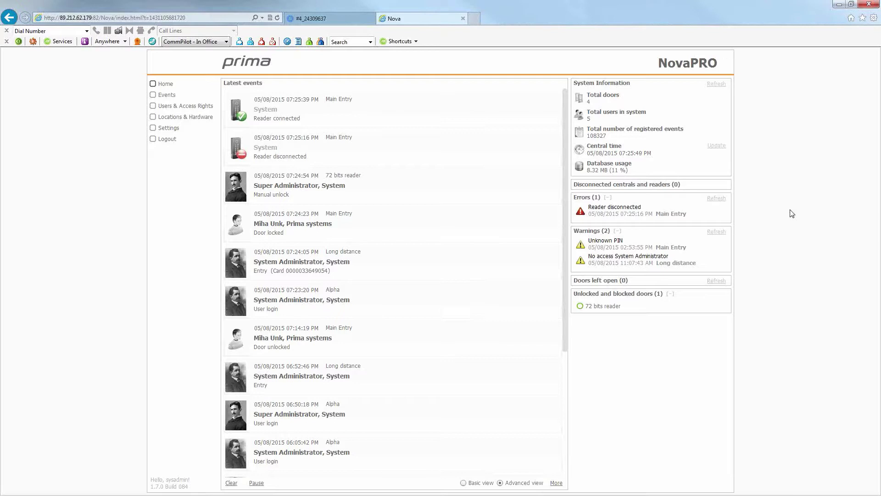
mouse_move(616, 250)
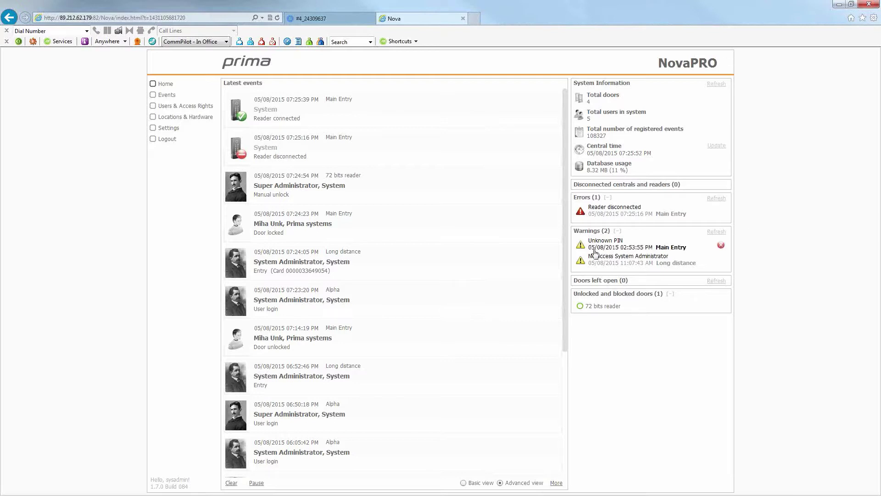
mouse_move(613, 267)
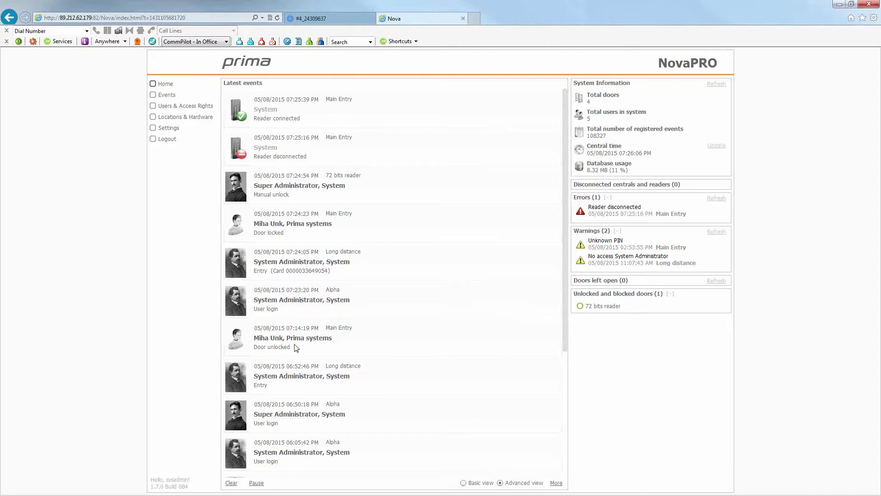
Filter the event log by a user's name, clear the search, then go to Users & Access Rights.
left_click(165, 95)
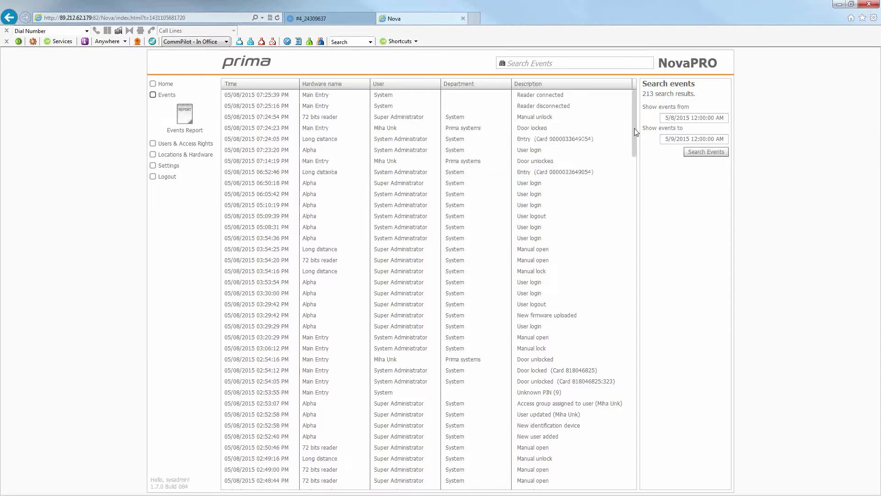
scroll(633, 191, "down", 1)
scroll(634, 192, "up", 1)
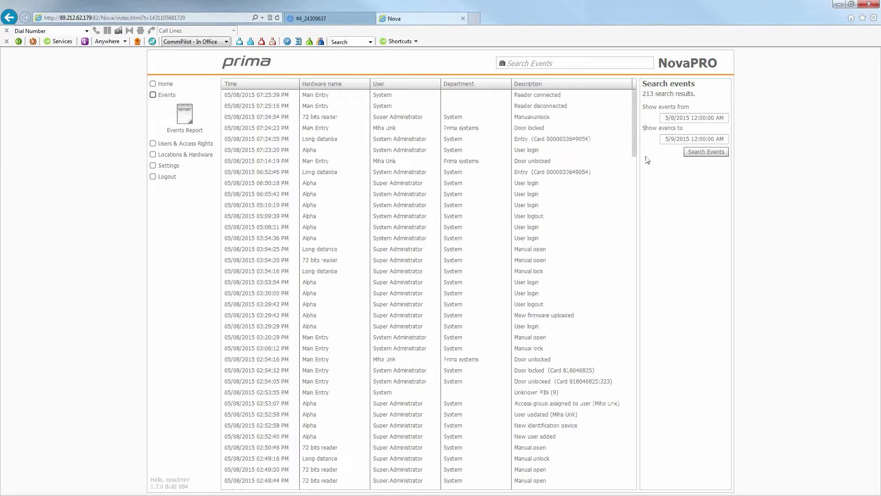
left_click(547, 65)
type("miha")
key("Return")
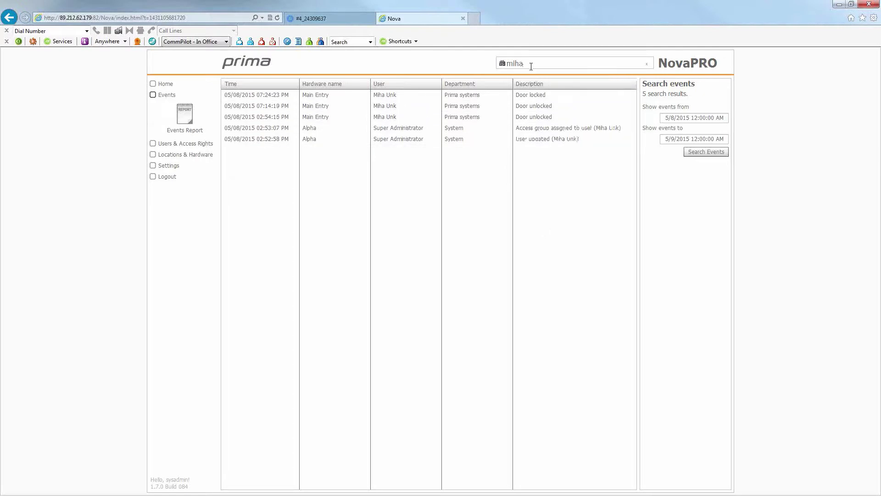
key("BackSpace")
key("BackSpace")
key("BackSpace")
key("BackSpace")
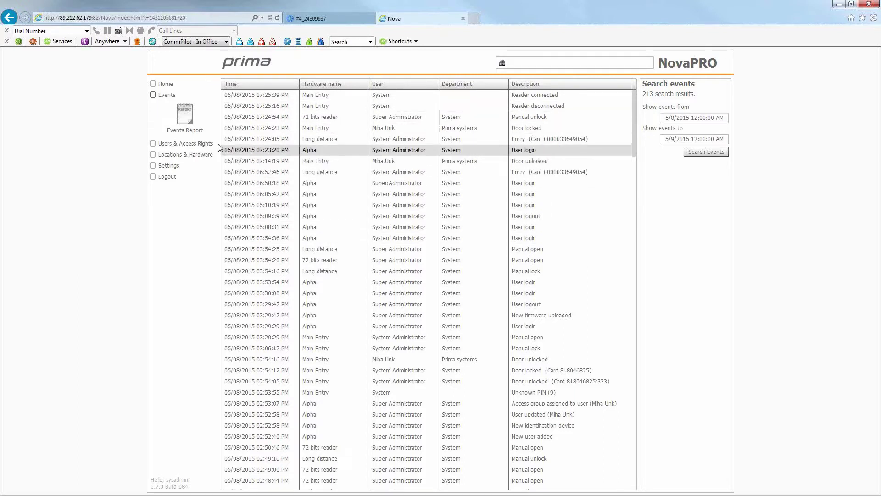
left_click(189, 143)
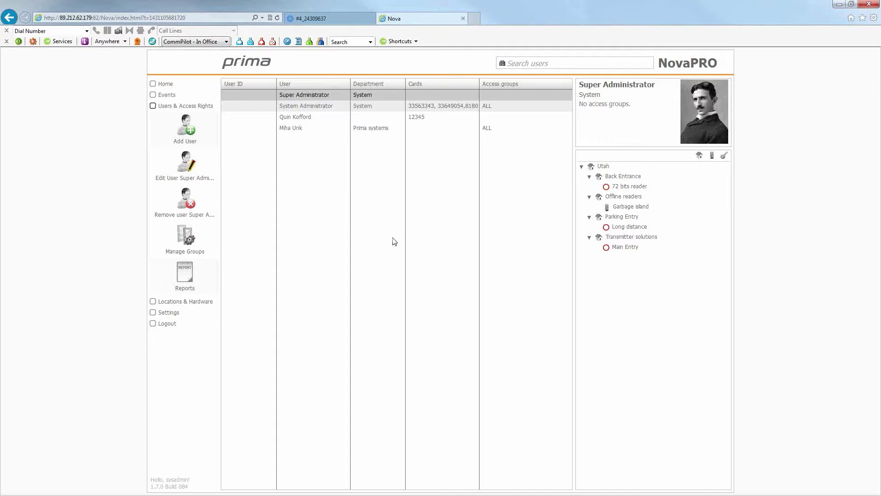
Add a new user with last name and name Test, valid until year 2032.
left_click(185, 131)
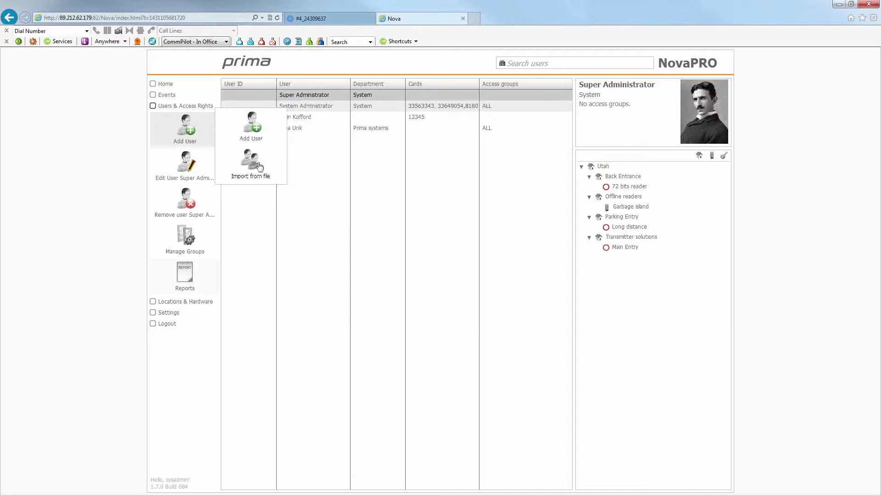
left_click(256, 135)
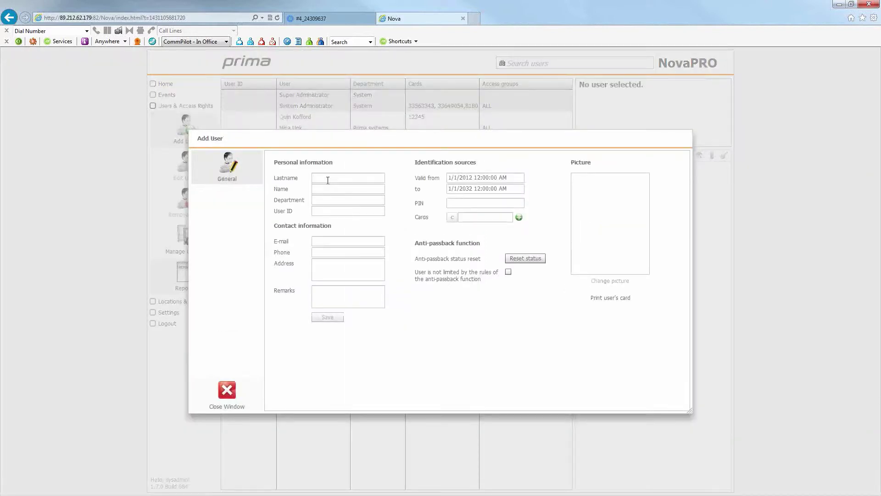
type("Test")
key("Tab")
type("Test")
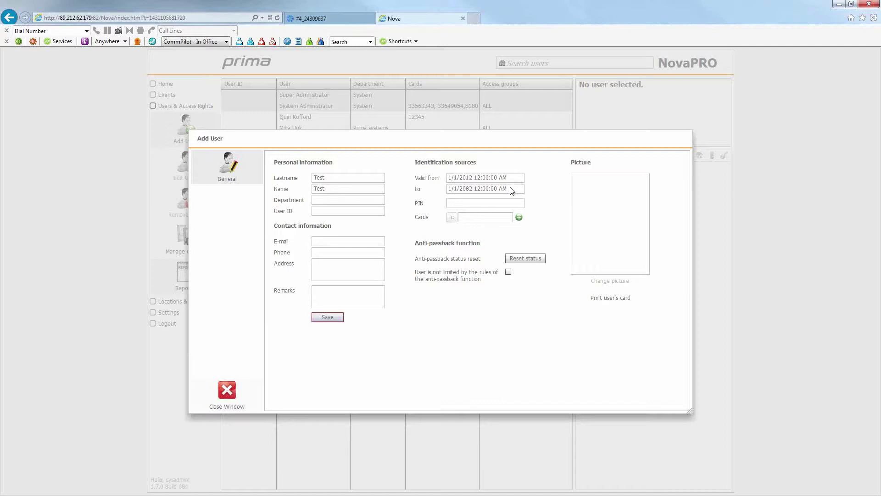
double_click(464, 190)
type("2032")
Enter the user's PIN and a single card number, removing the extra empty card rows.
left_click(461, 204)
type("12345")
left_click(519, 217)
left_click(519, 220)
left_click(519, 219)
left_click(519, 229)
left_click(519, 240)
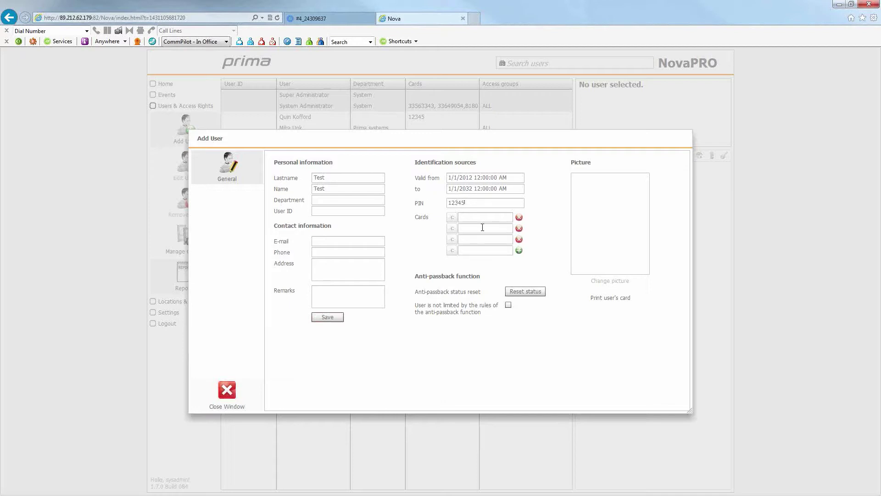
type("12345")
left_click(519, 240)
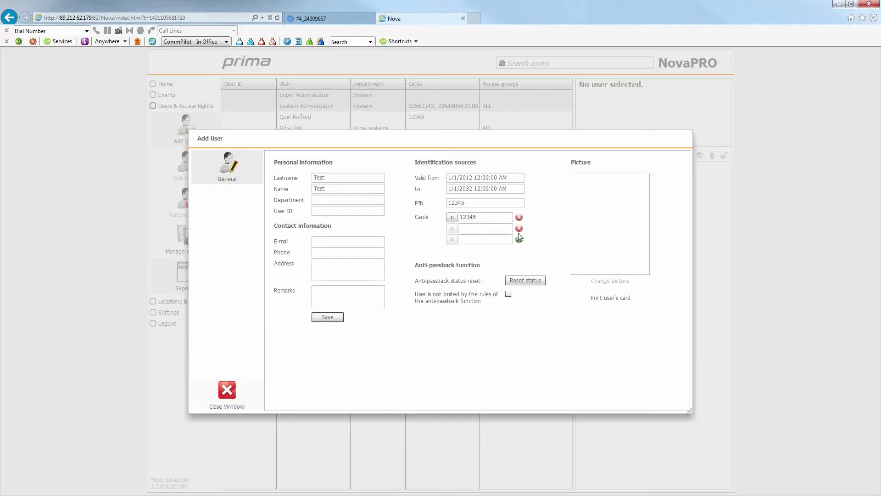
left_click(519, 228)
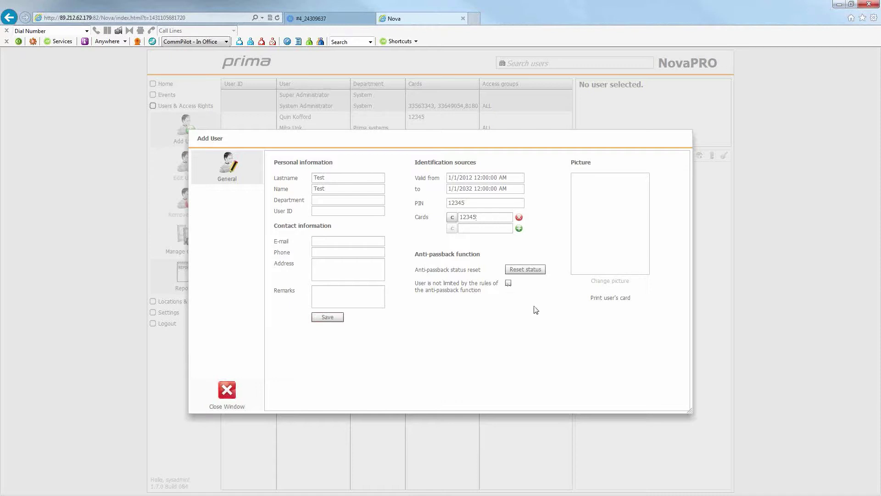
Save the Test user, replacing the already-used card with a different card number.
left_click(327, 316)
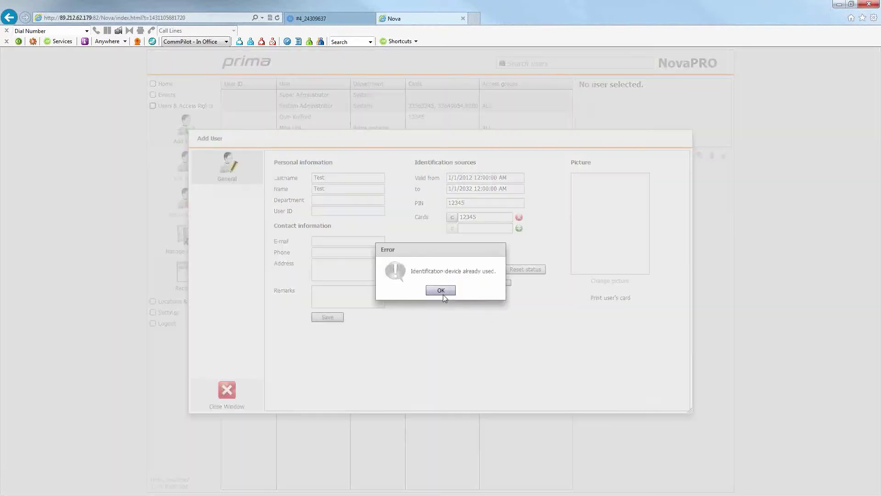
left_click(441, 292)
left_click(477, 217)
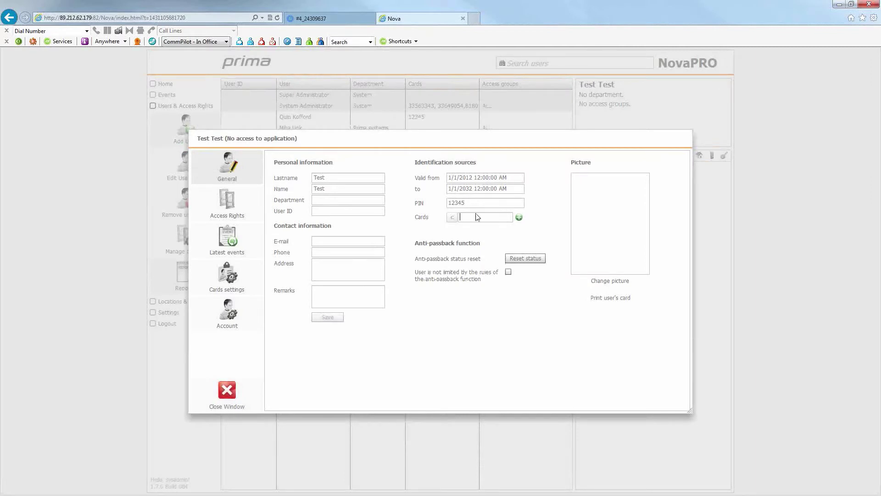
type("22222")
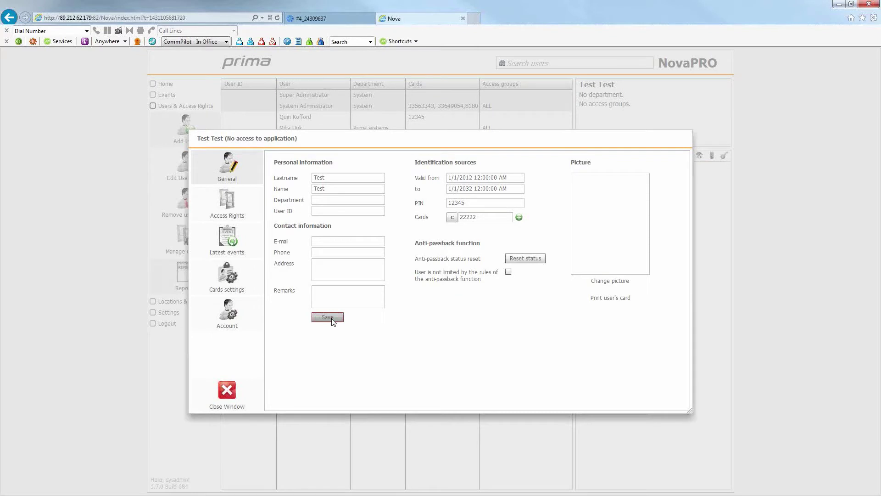
left_click(332, 319)
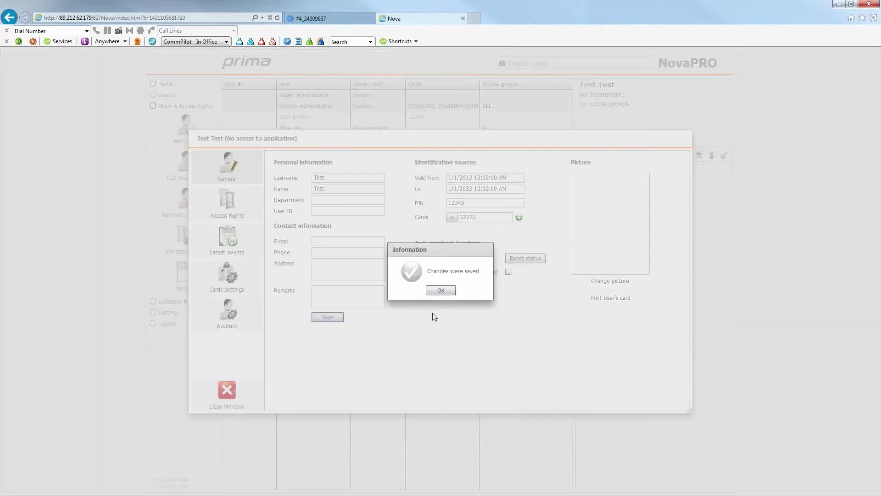
left_click(440, 291)
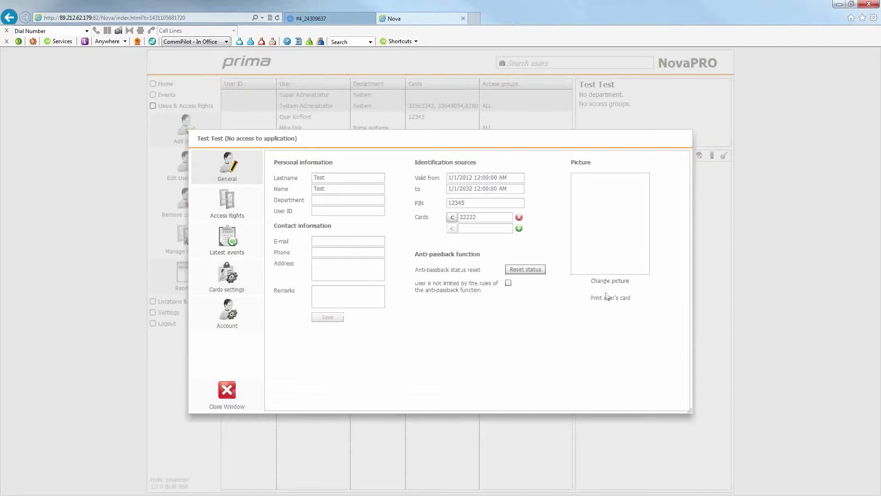
Assign the ALL access group to Test Test, then view its card and account settings.
left_click(236, 212)
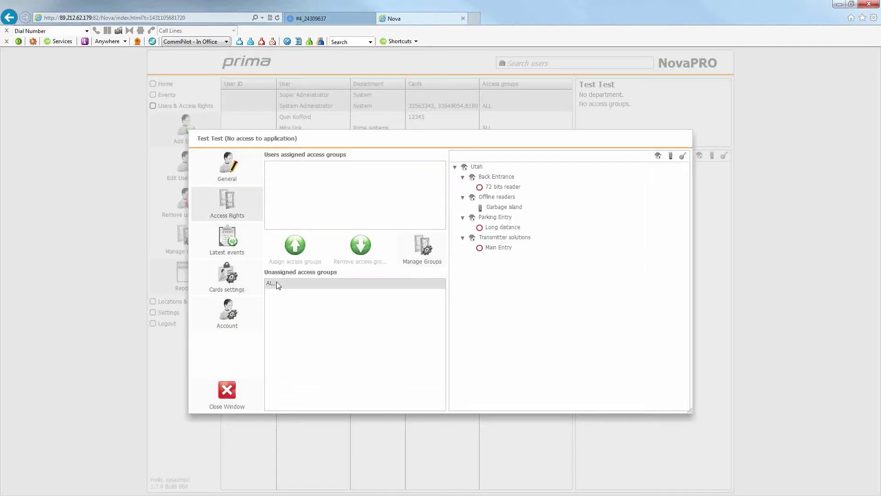
left_click(278, 284)
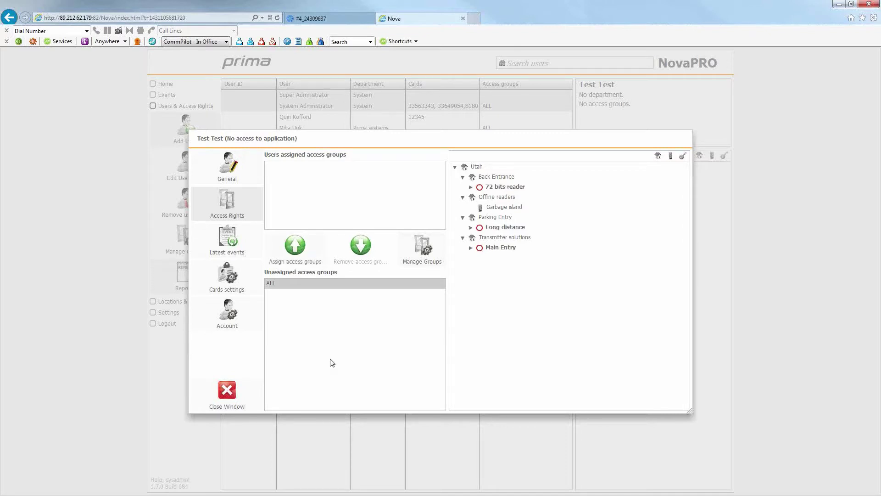
left_click(293, 246)
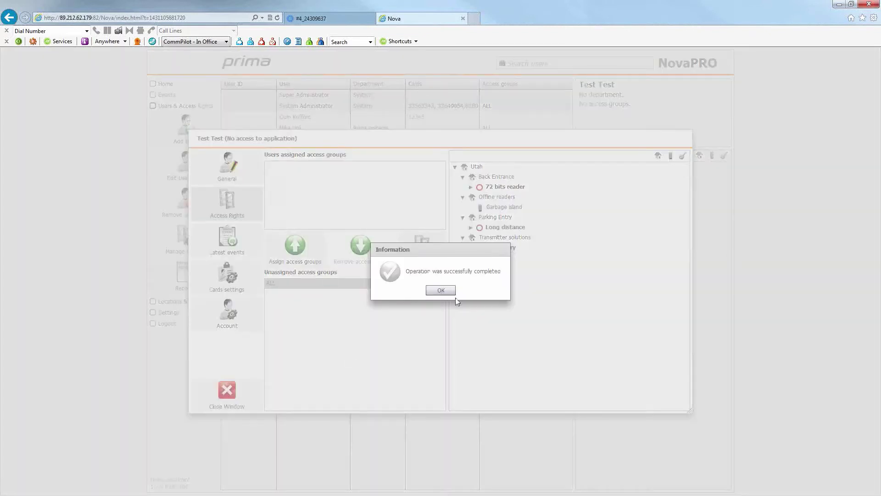
left_click(446, 291)
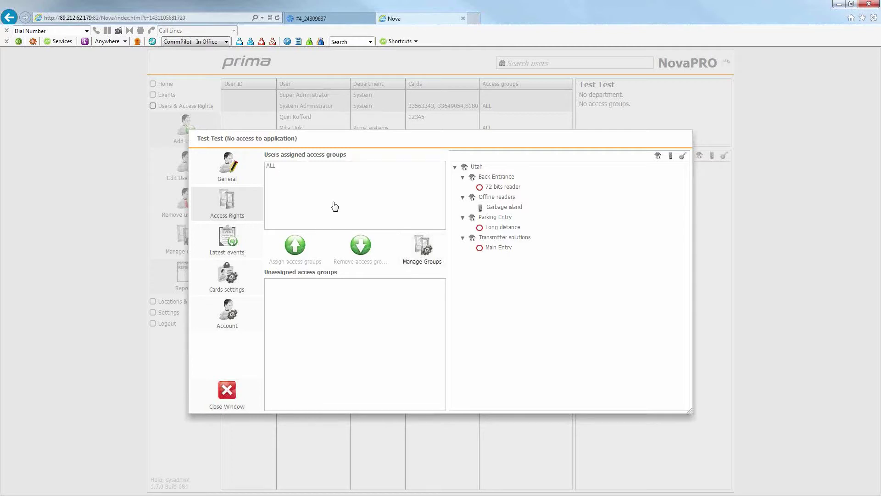
left_click(292, 171)
left_click(225, 277)
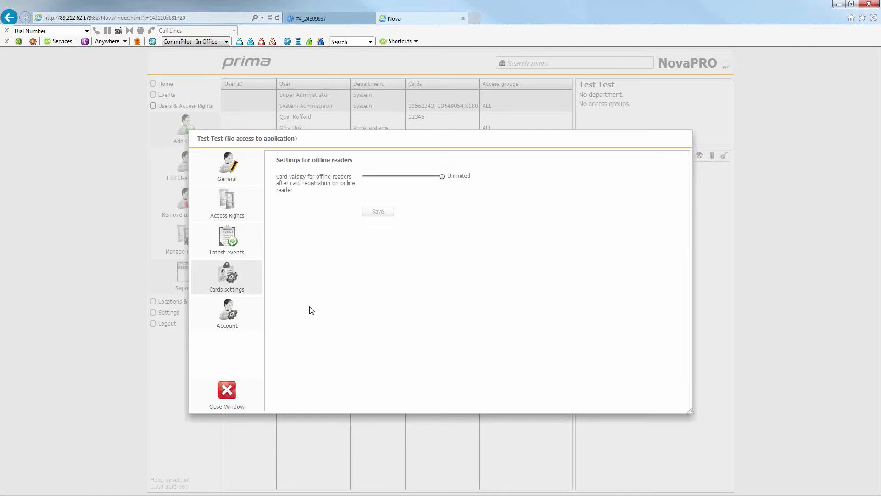
left_click(236, 317)
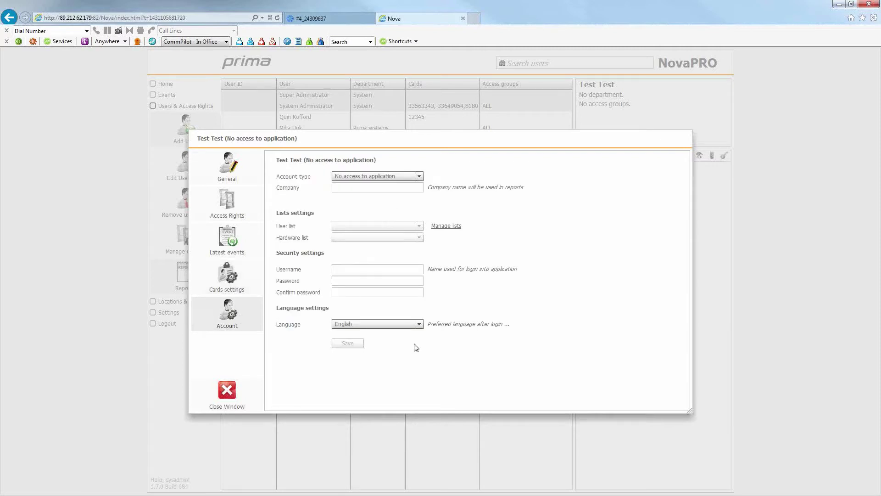
left_click(418, 177)
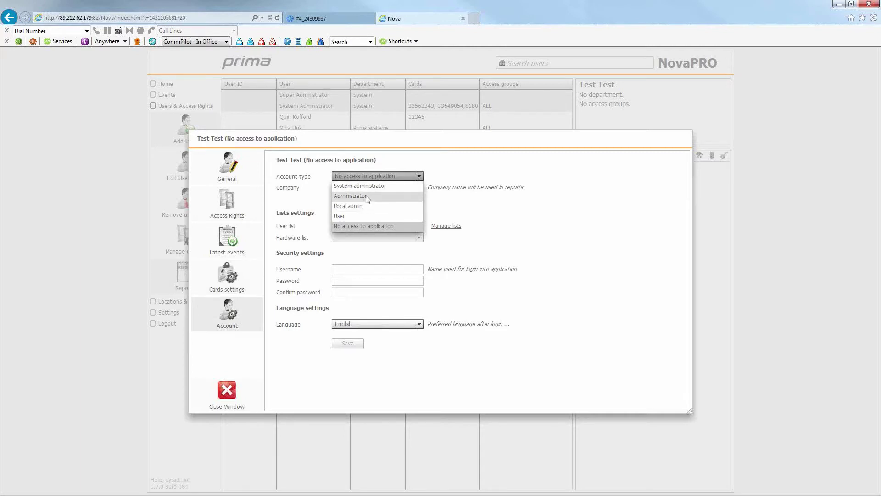
left_click(357, 216)
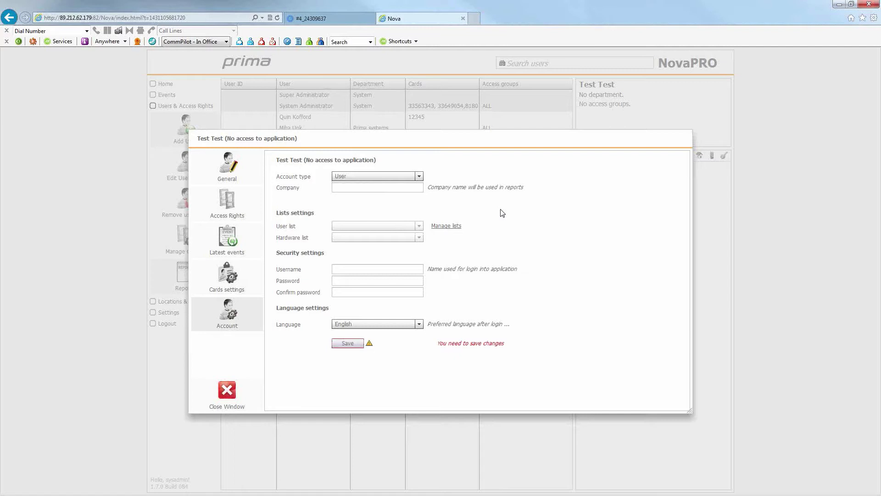
left_click(418, 177)
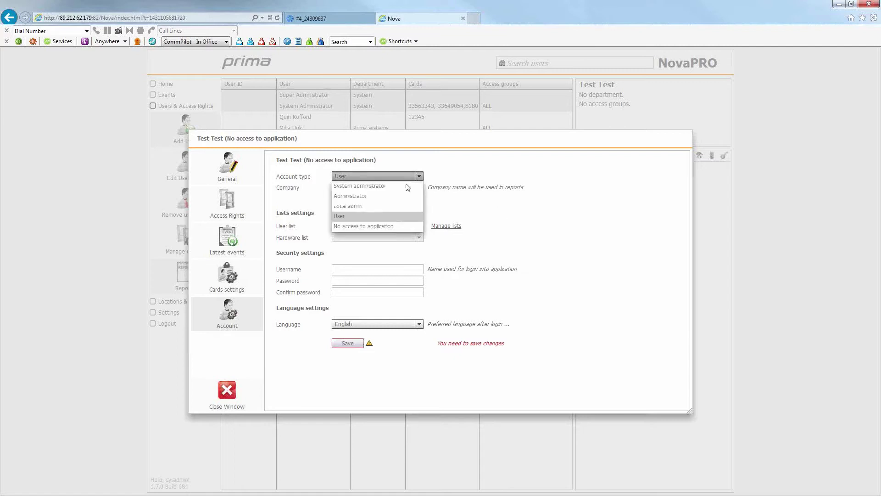
left_click(385, 198)
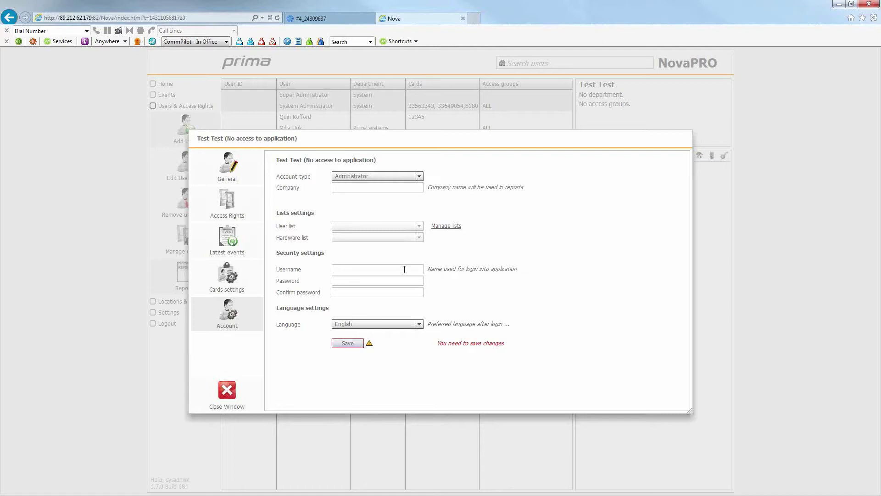
left_click(418, 179)
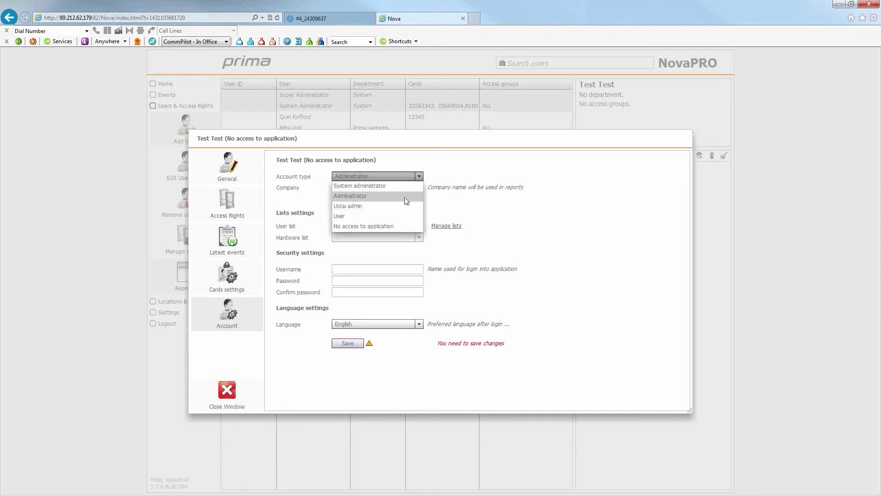
left_click(478, 216)
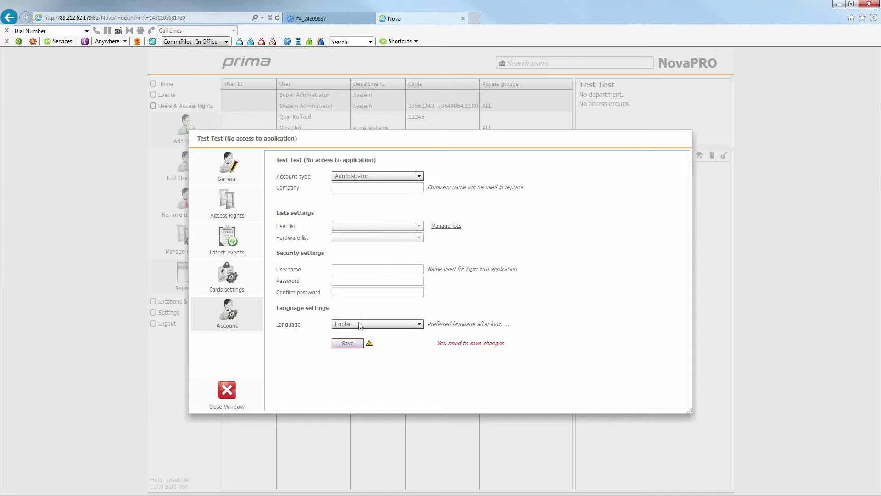
left_click(352, 344)
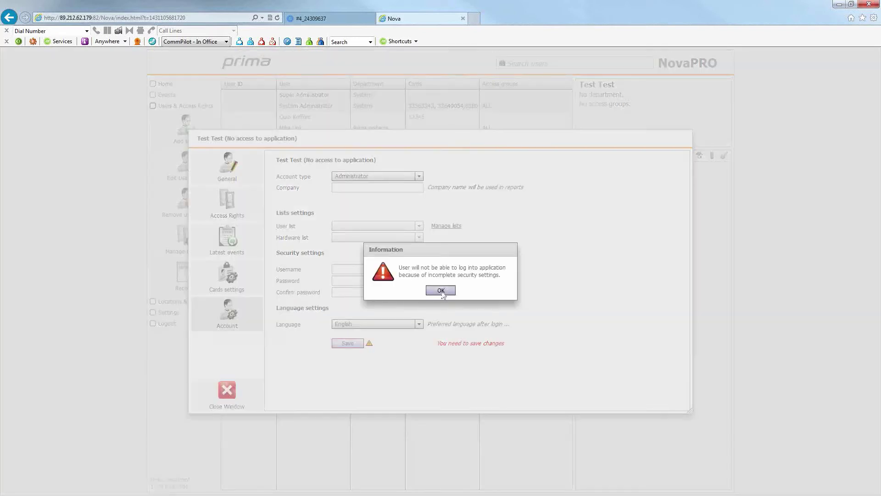
left_click(440, 290)
left_click(232, 155)
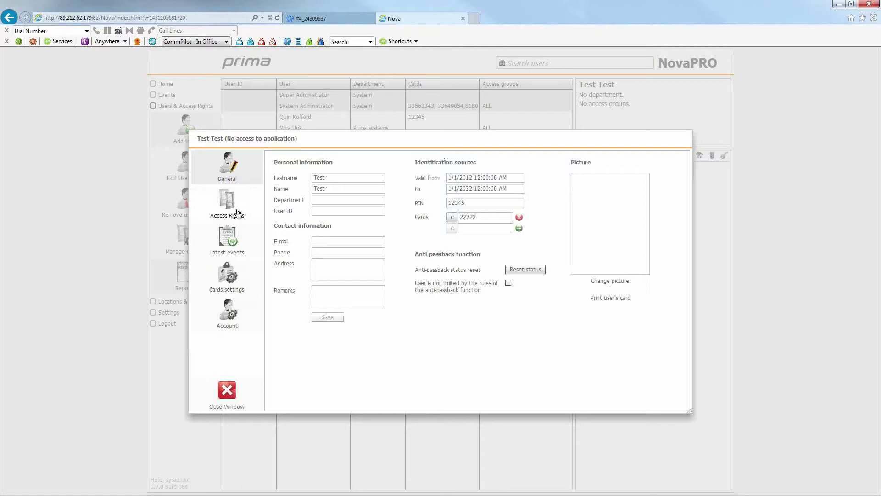
Close Test Test's editor discarding unsaved changes, then select the Prima systems department user.
left_click(229, 393)
left_click(457, 290)
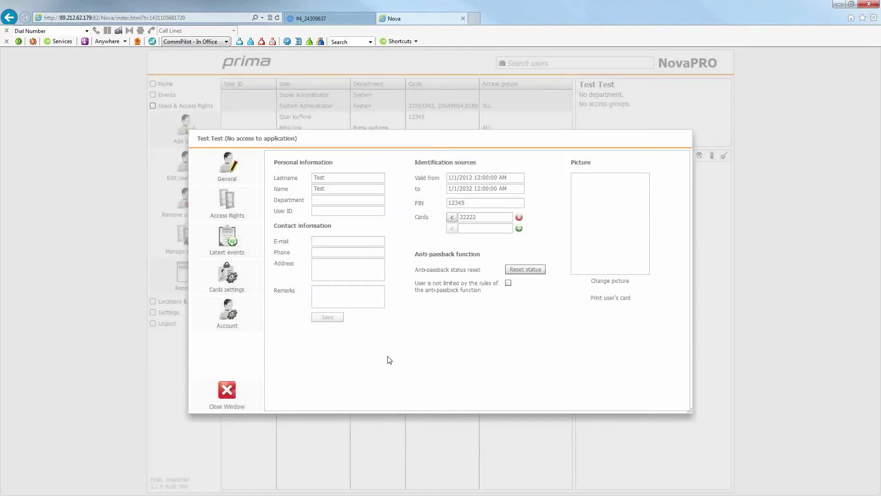
left_click(229, 391)
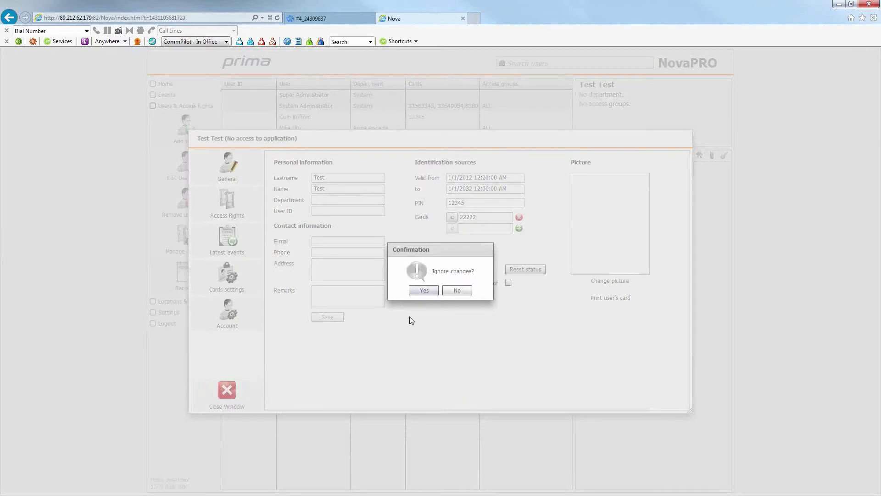
left_click(424, 290)
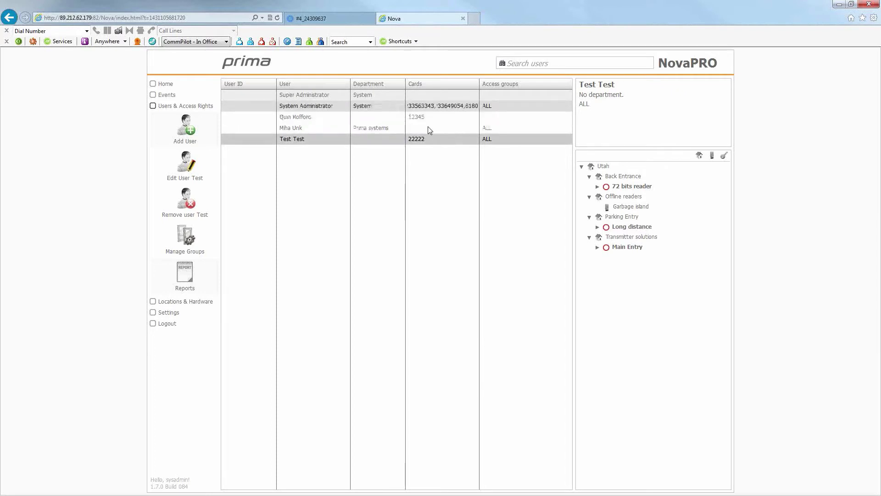
left_click(305, 129)
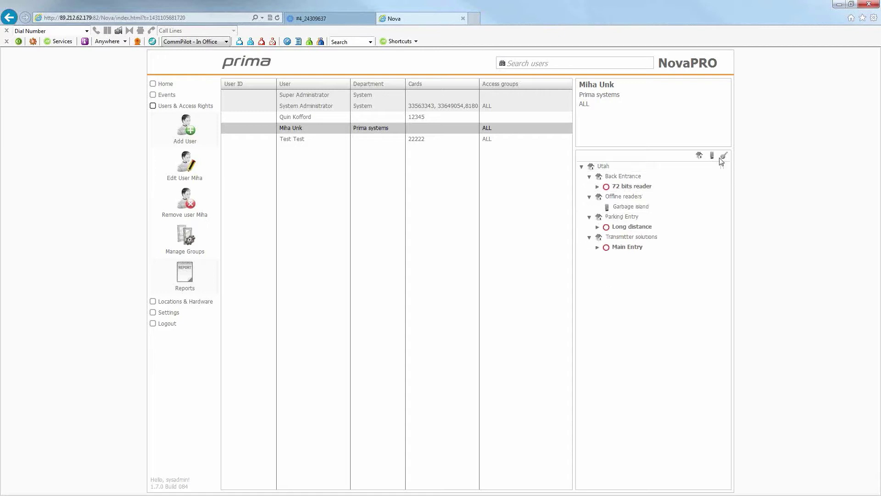
Expand the 0-24h schedules under 72 bits reader, Long distance and Main Entry; multi-select the last users including Test Test.
left_click(629, 186)
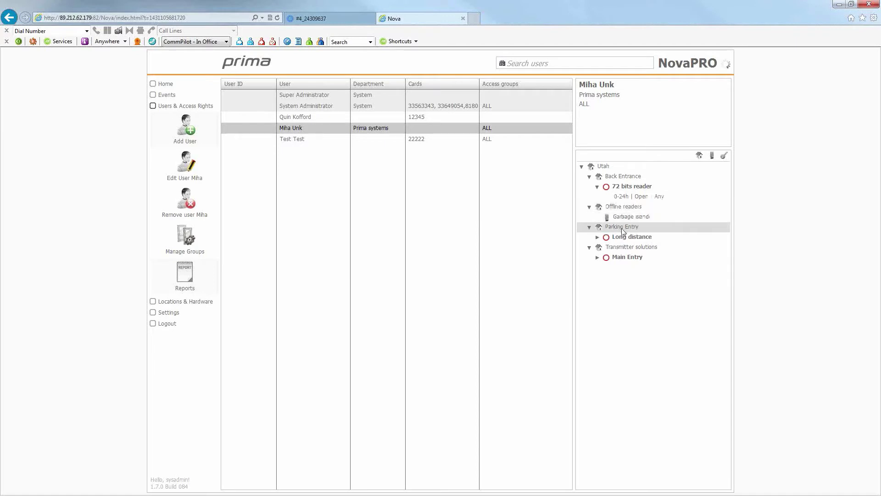
left_click(597, 238)
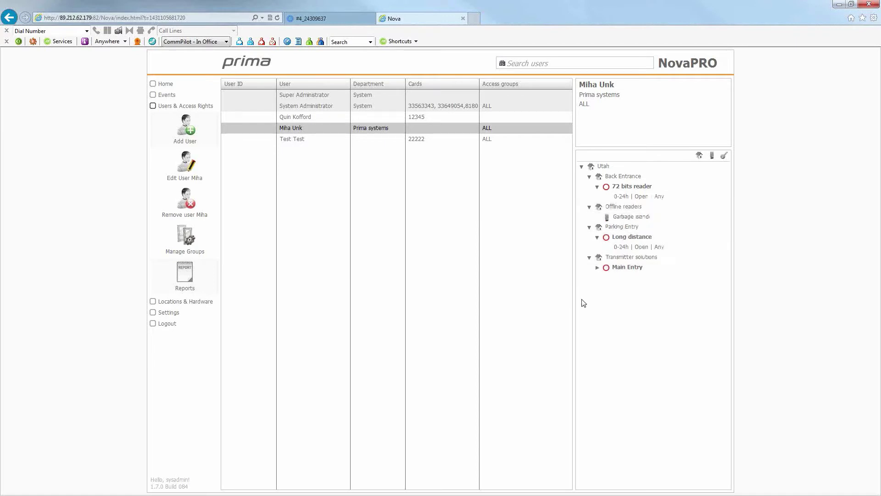
left_click(597, 268)
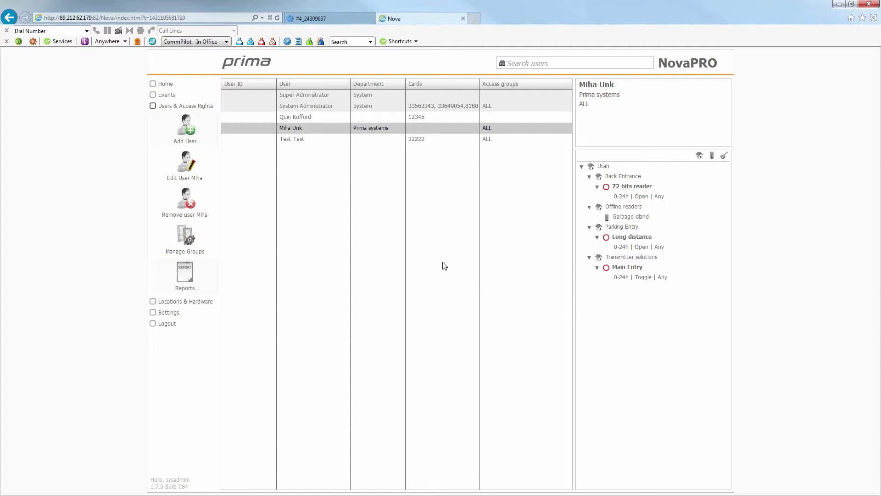
left_click(299, 117, "ctrl")
left_click(299, 138, "ctrl")
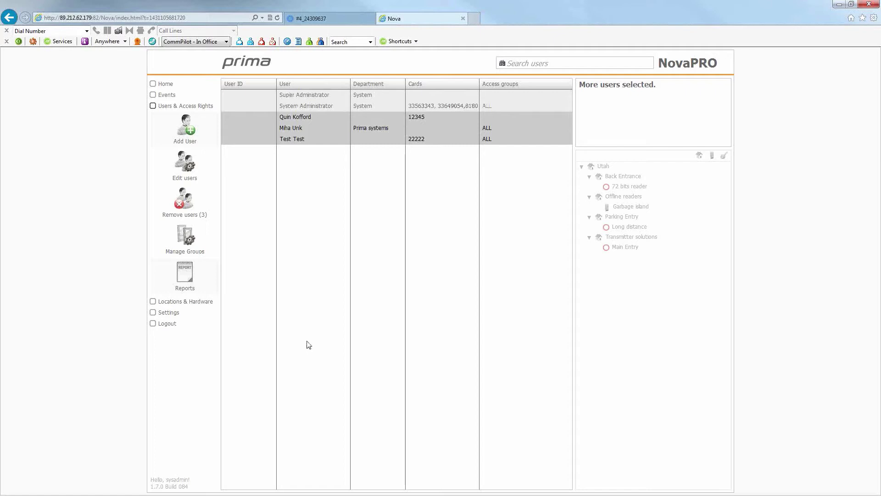
Create an access group named Test, check its settings, then open the time schedules window.
left_click(196, 242)
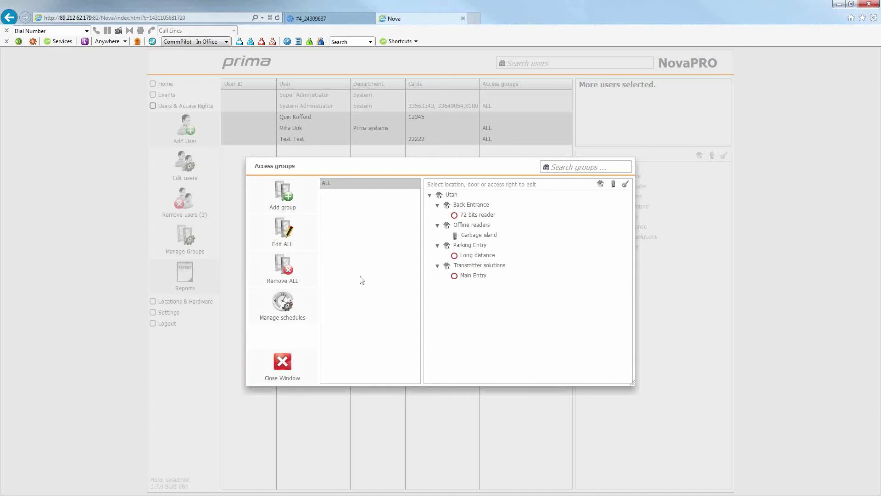
left_click(293, 206)
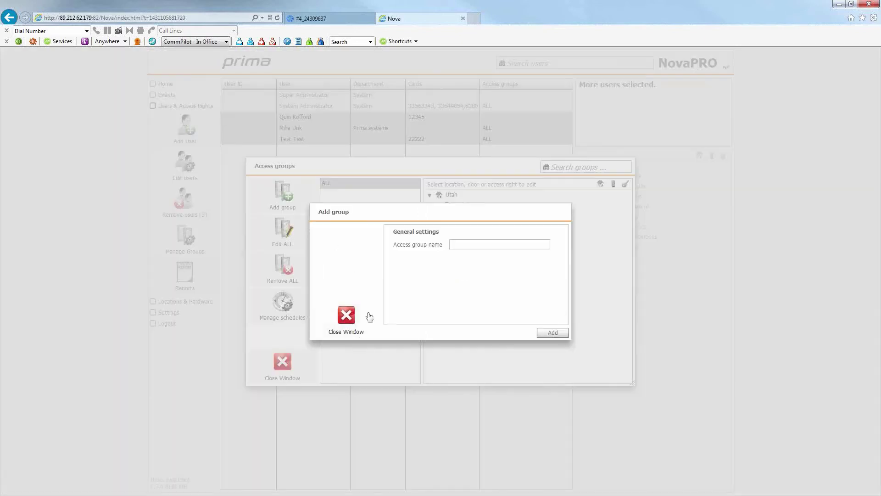
type("Test")
left_click(551, 333)
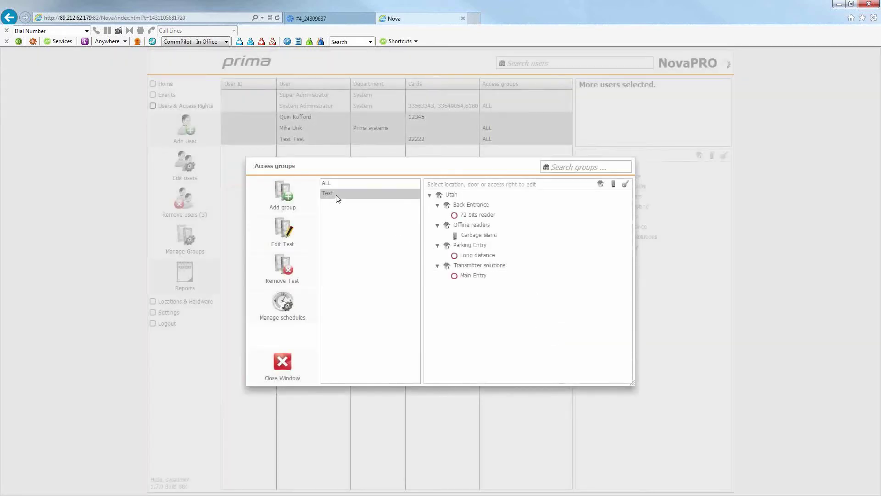
left_click(283, 239)
left_click(346, 314)
left_click(286, 312)
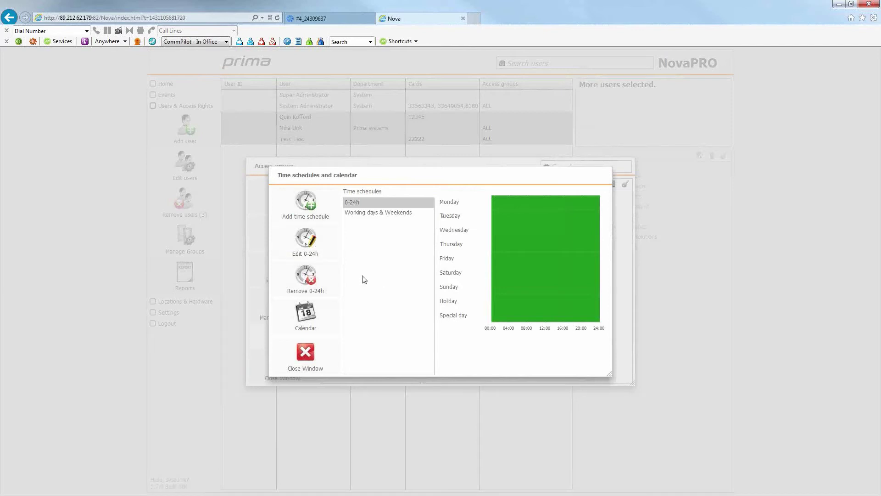
Add a new time schedule named Test that also includes Saturday and Sunday.
left_click(316, 206)
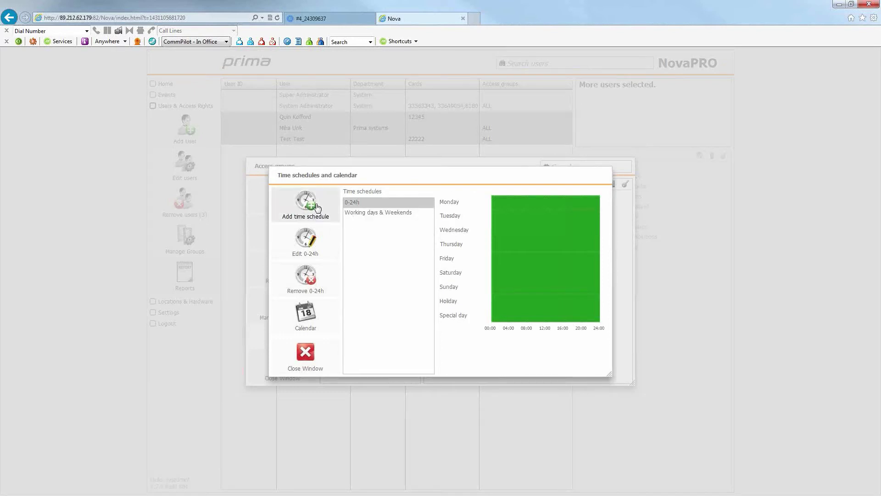
triple_click(386, 203)
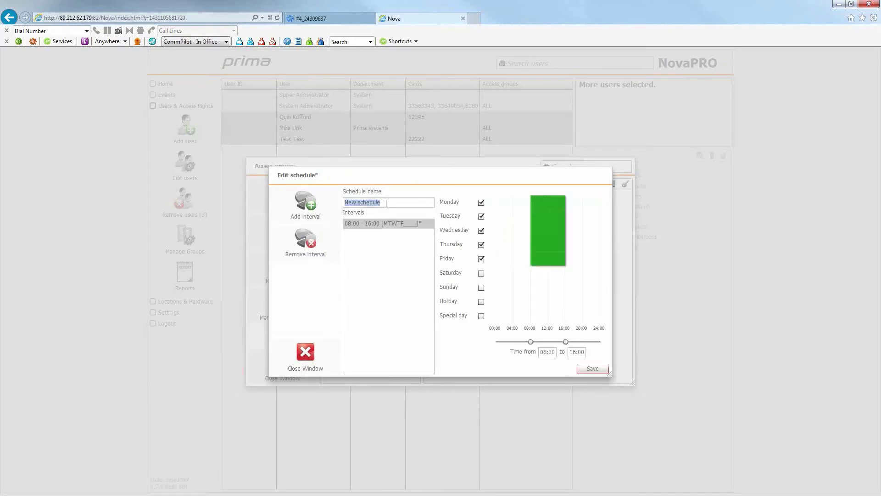
type("Test")
left_click(481, 273)
left_click(481, 288)
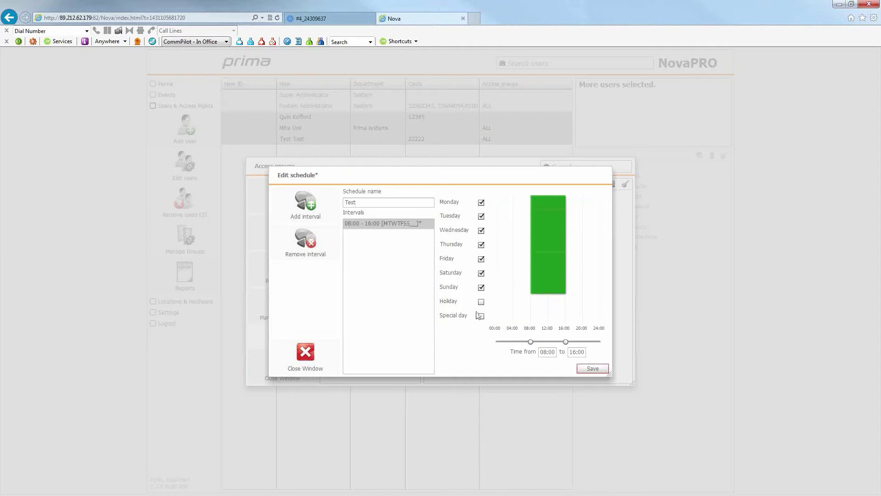
Set the Test schedule's start time to 06:00, save it, and return to access groups.
left_click_drag(531, 342, 558, 352)
left_click(540, 352)
type("06:00")
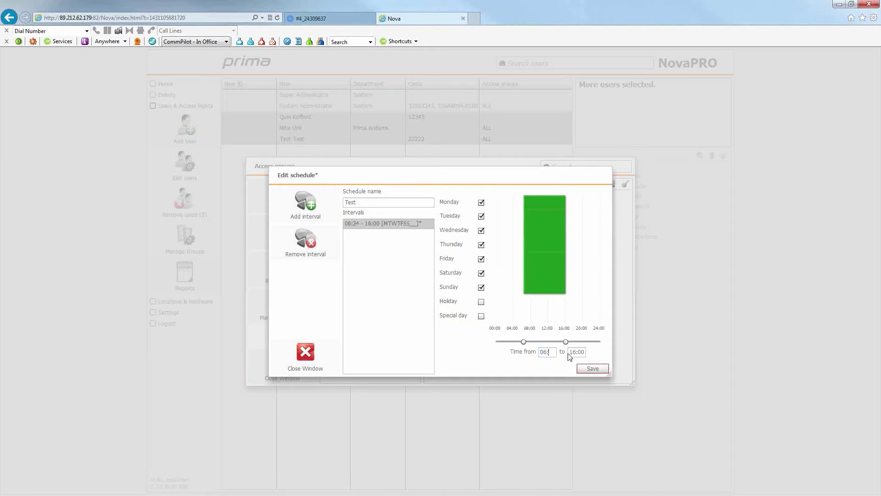
left_click(592, 372)
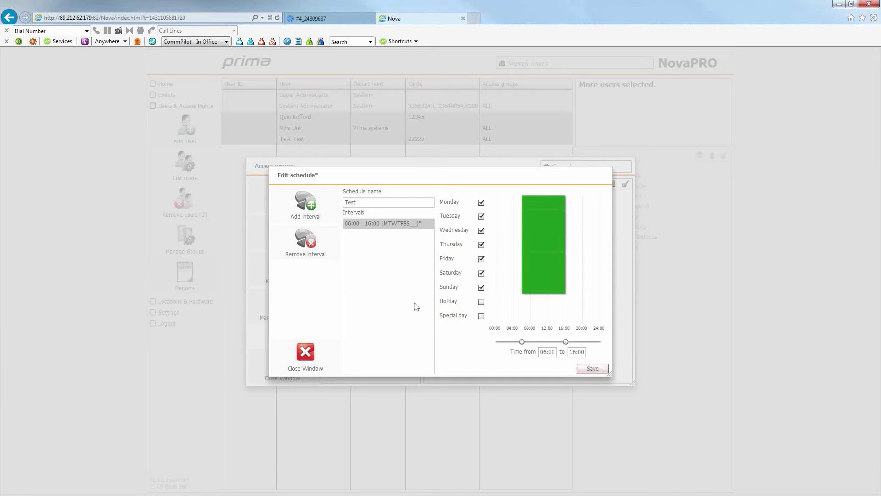
left_click(446, 289)
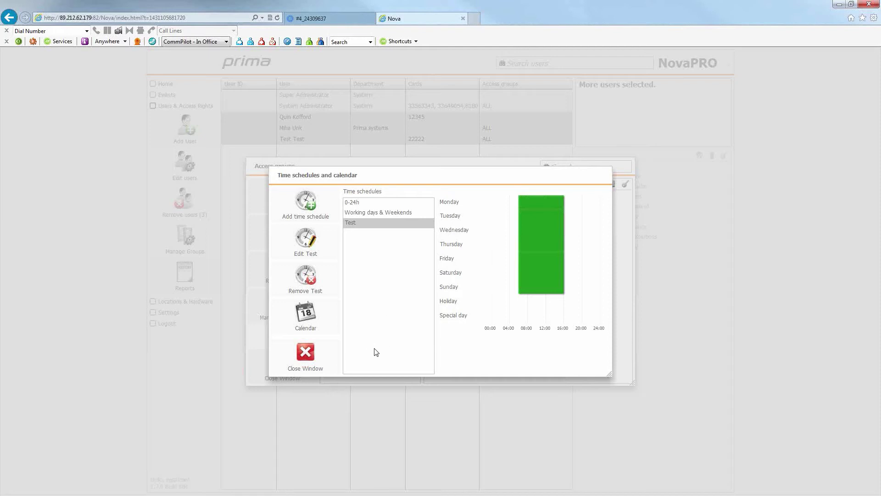
left_click(305, 354)
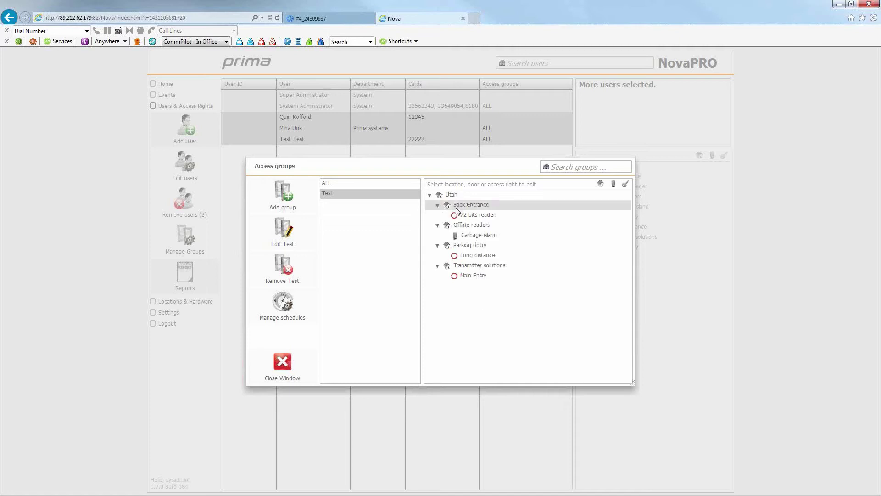
Close the Access groups window to return to the Users & Access Rights list.
left_click(292, 363)
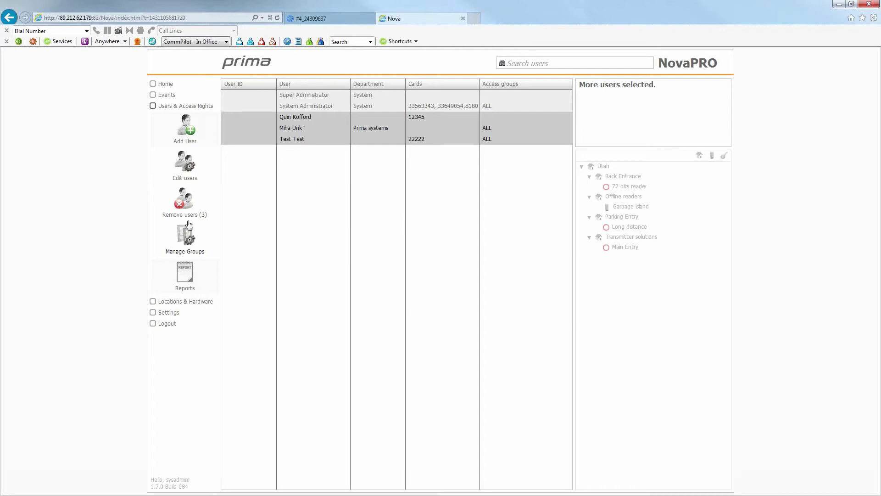
Go to Locations & Hardware and open Manage centrals.
left_click(178, 303)
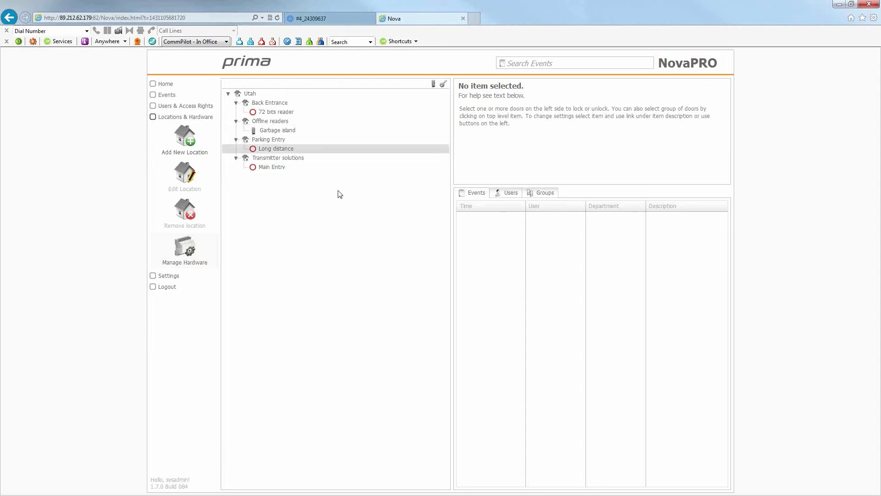
left_click(187, 250)
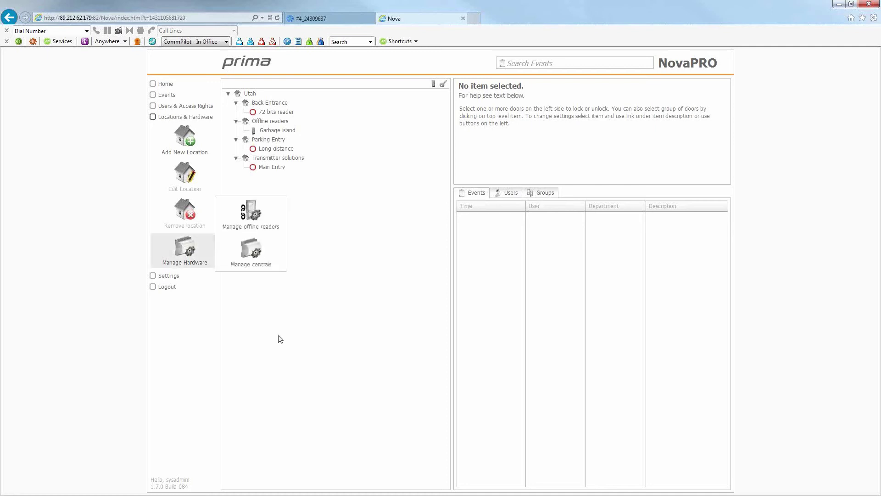
left_click(251, 257)
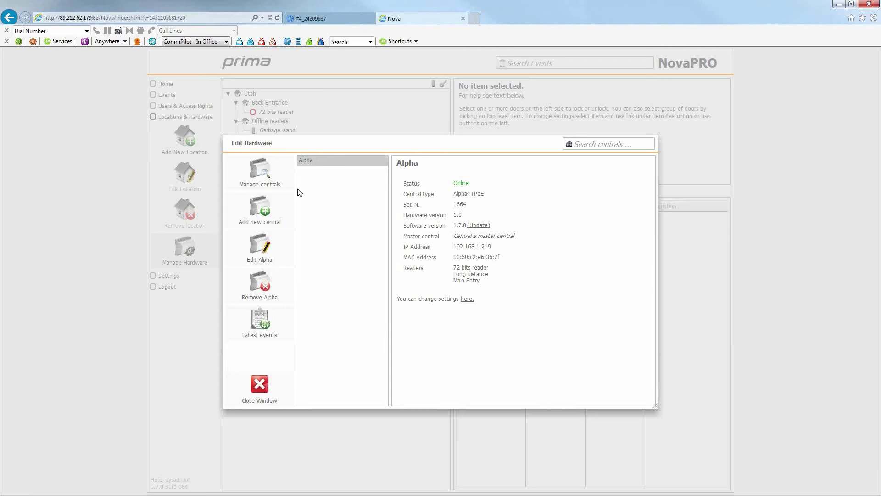
Review the discovered centrals, including Alpha and 192.168.1.204, and their Options menus, then close the list.
left_click(271, 177)
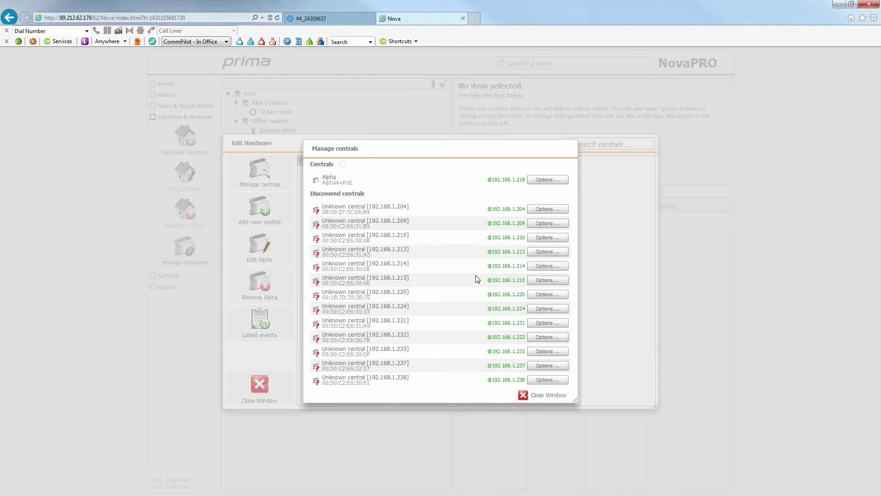
left_click(548, 179)
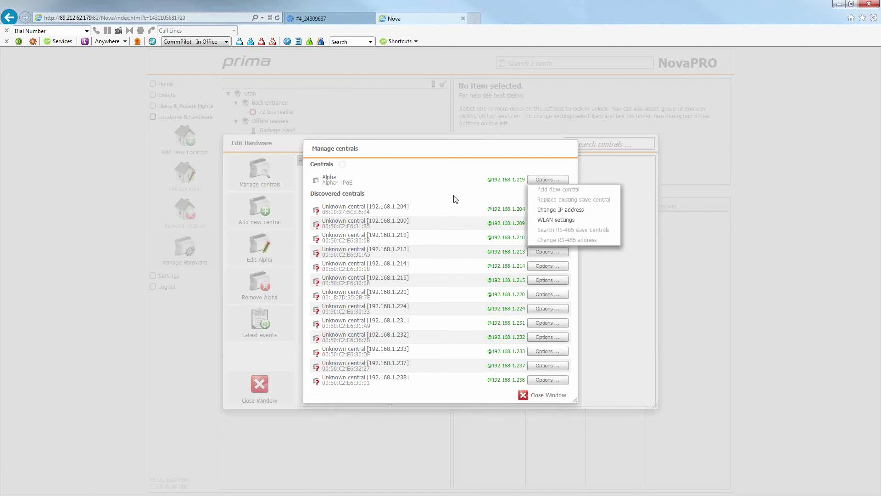
left_click(483, 197)
left_click(559, 210)
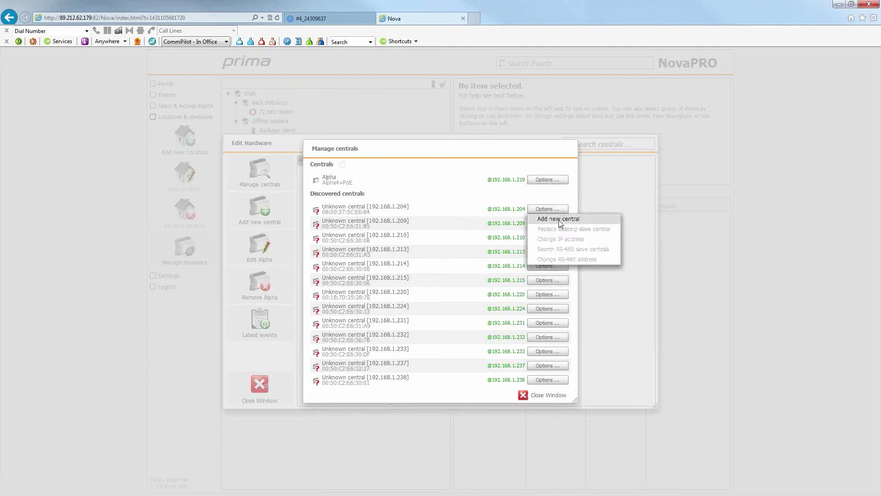
left_click(415, 177)
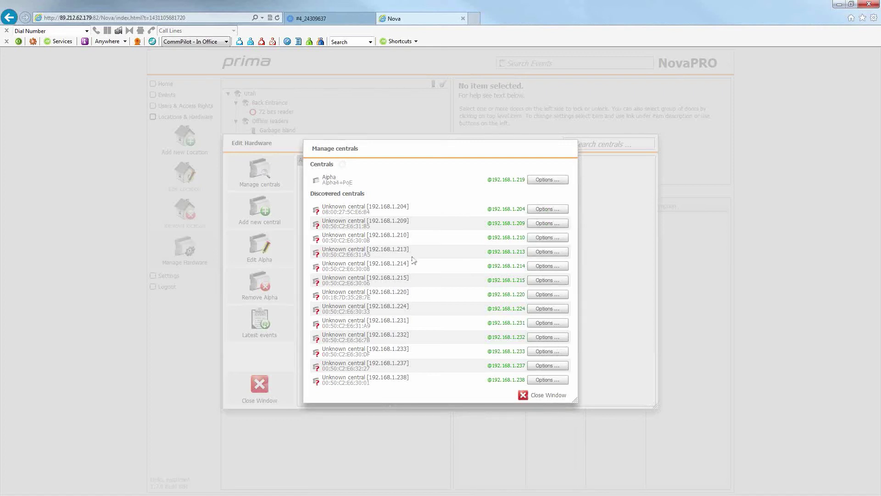
left_click(524, 396)
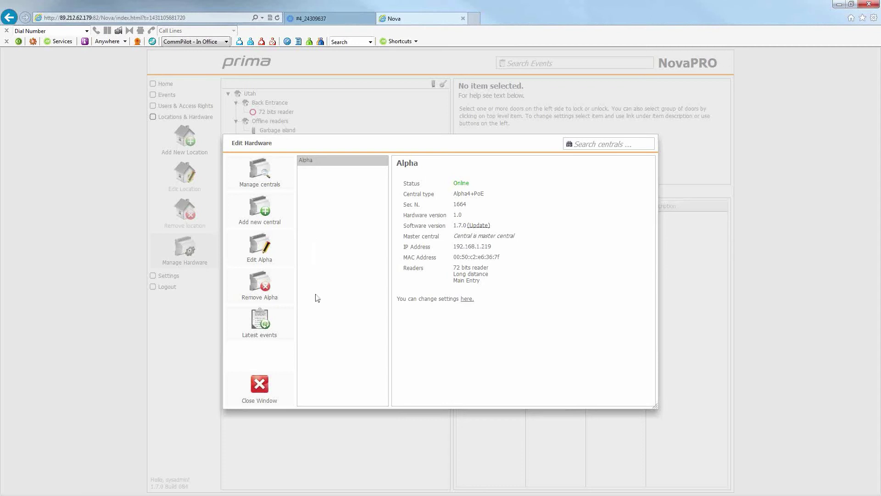
Open the Alpha central's settings and search for its connected readers.
double_click(321, 163)
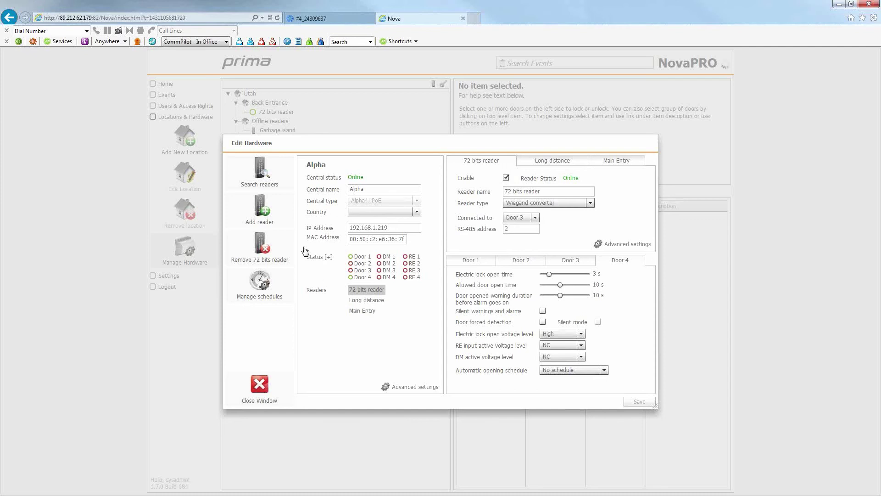
left_click(266, 177)
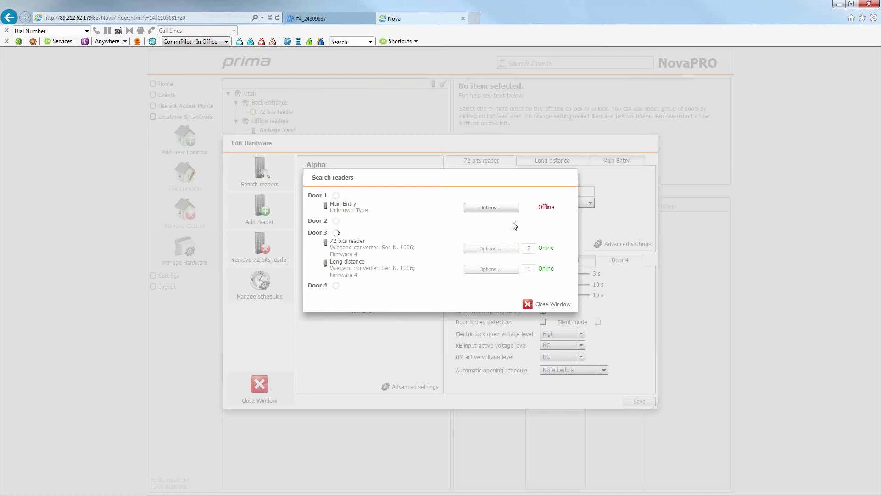
Check the Main Entry and 72 bits readers' options, then close the reader search.
left_click(488, 209)
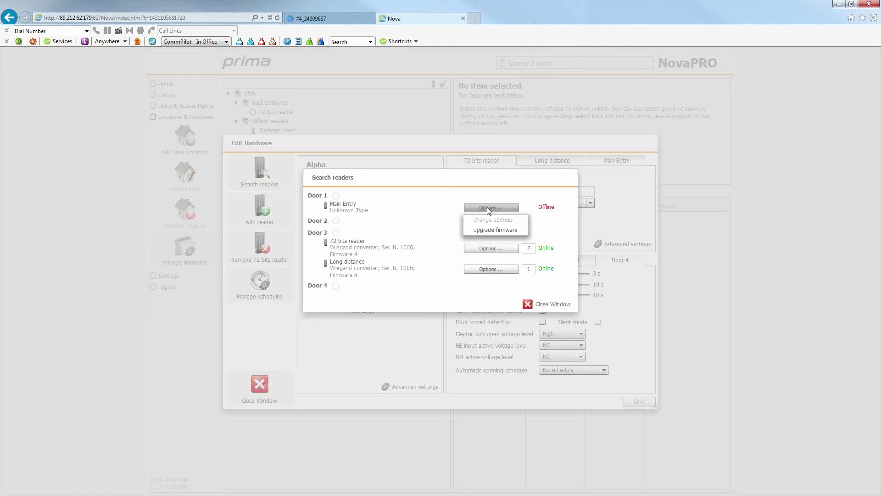
left_click(440, 210)
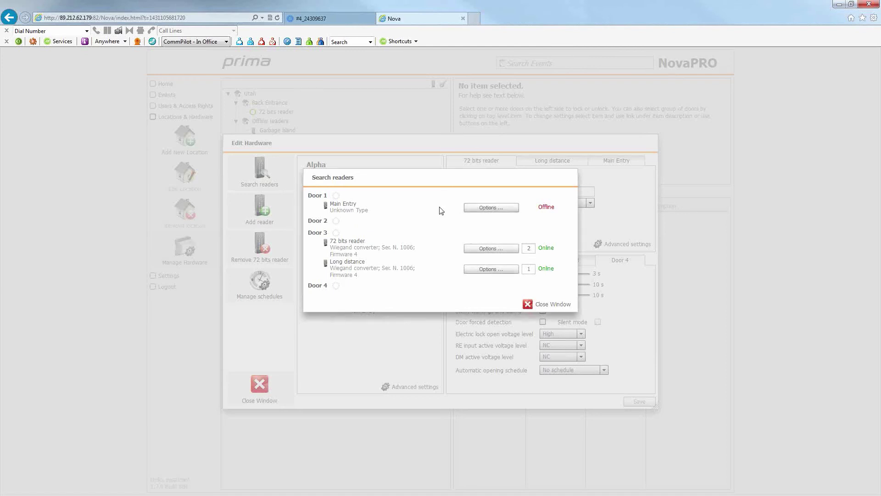
left_click(490, 248)
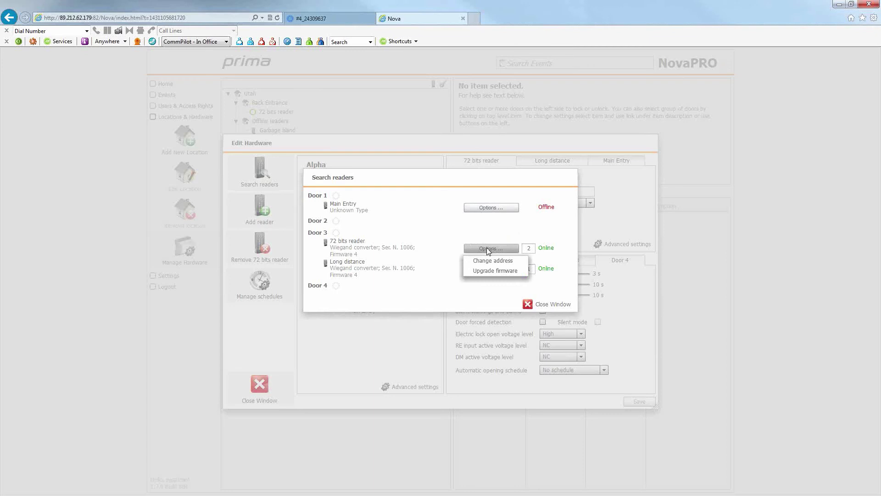
left_click(528, 304)
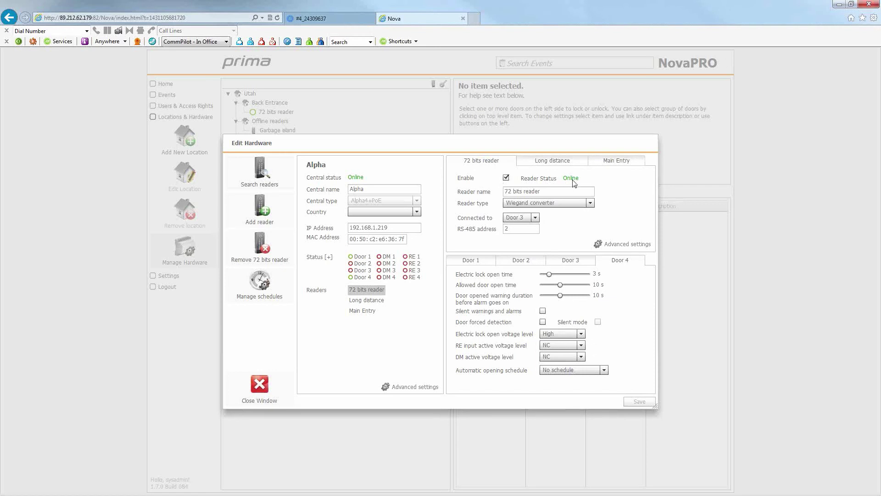
Keep the 72 bits reader as a Wiegand converter connected to Door 3.
triple_click(539, 192)
left_click(590, 203)
left_click(590, 203)
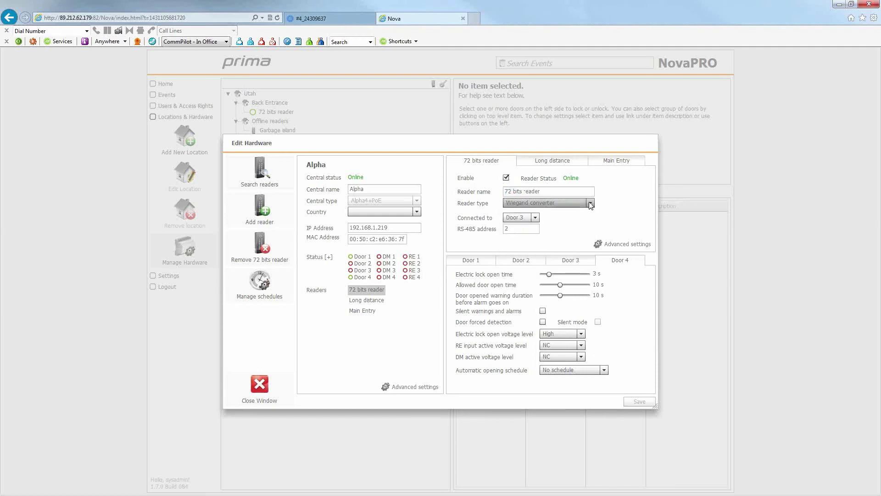
left_click(535, 218)
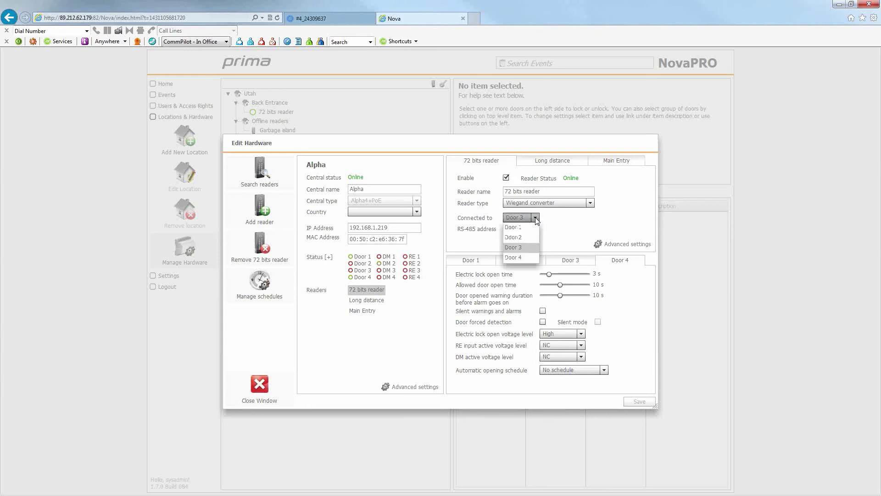
left_click(536, 219)
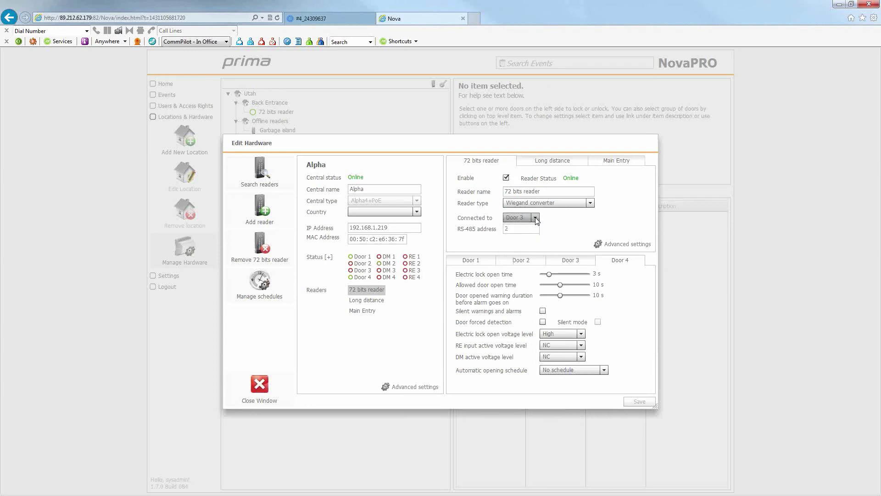
In advanced settings, make the reader open Door 2 as Entry with a 1 s same card timeout.
left_click(605, 244)
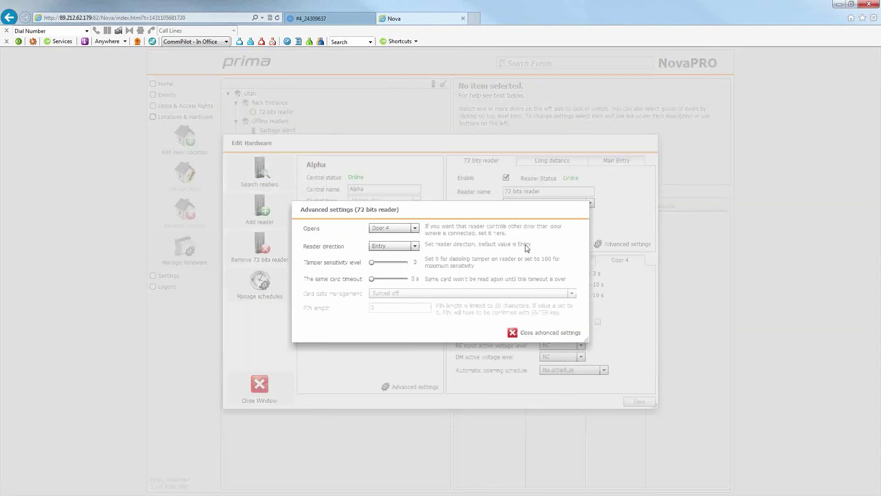
left_click(415, 229)
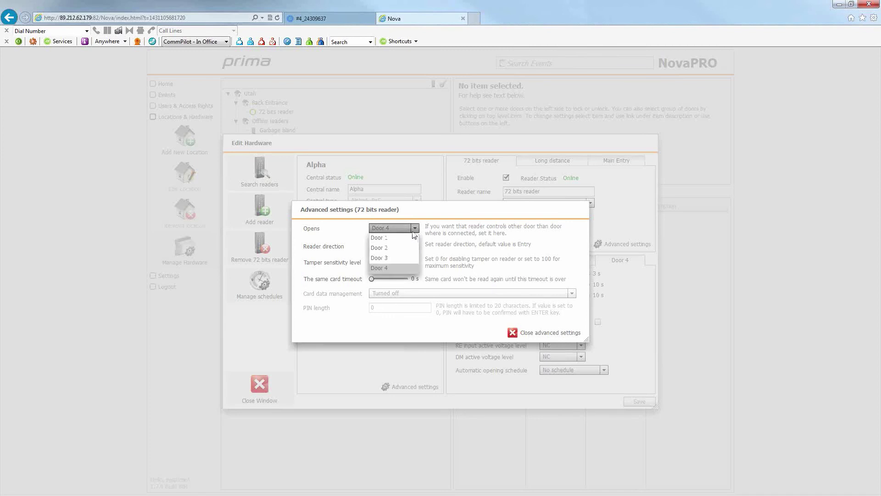
left_click(385, 250)
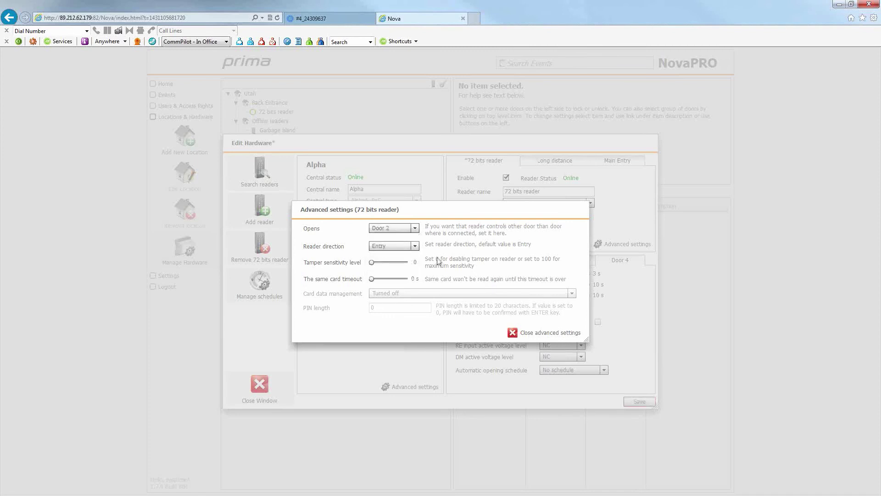
left_click(415, 246)
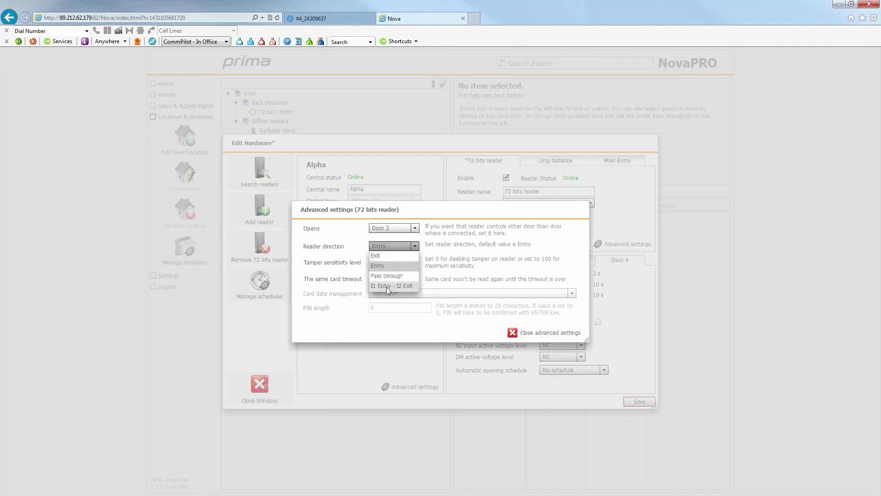
left_click(574, 251)
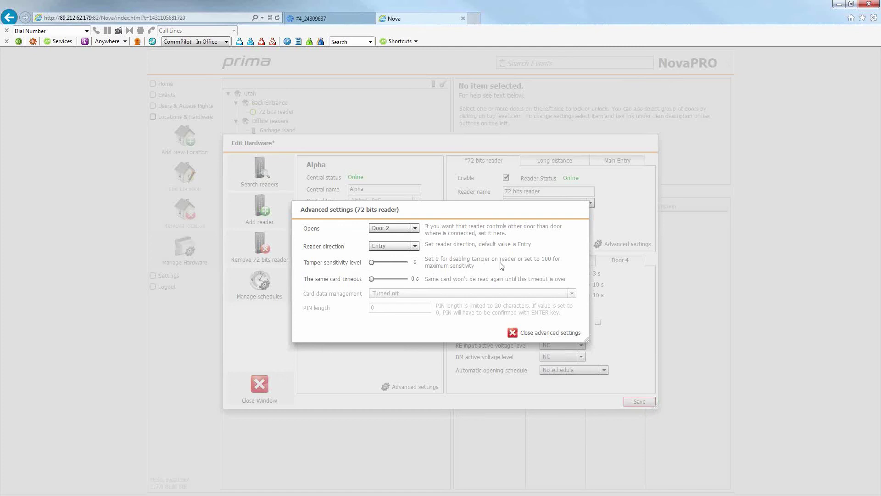
mouse_move(372, 265)
left_mouse_down()
mouse_move(399, 266)
mouse_move(370, 268)
mouse_move(374, 282)
mouse_move(399, 278)
mouse_move(373, 281)
left_mouse_up()
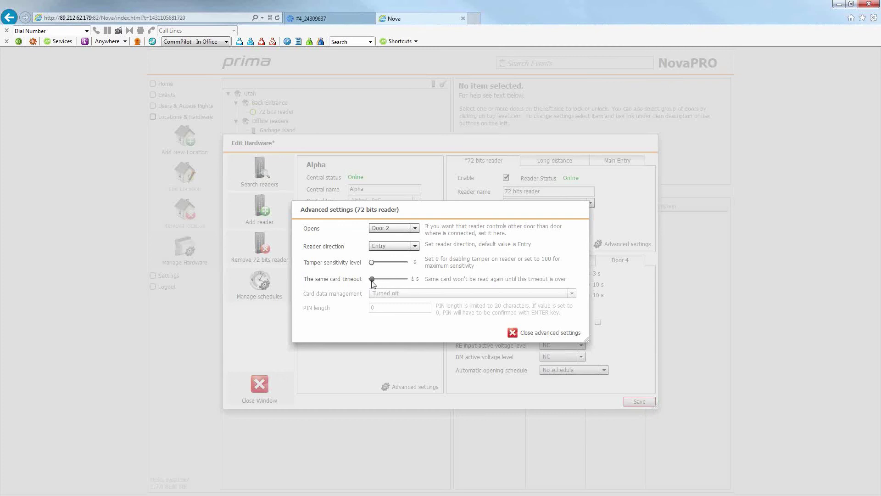
left_click(512, 334)
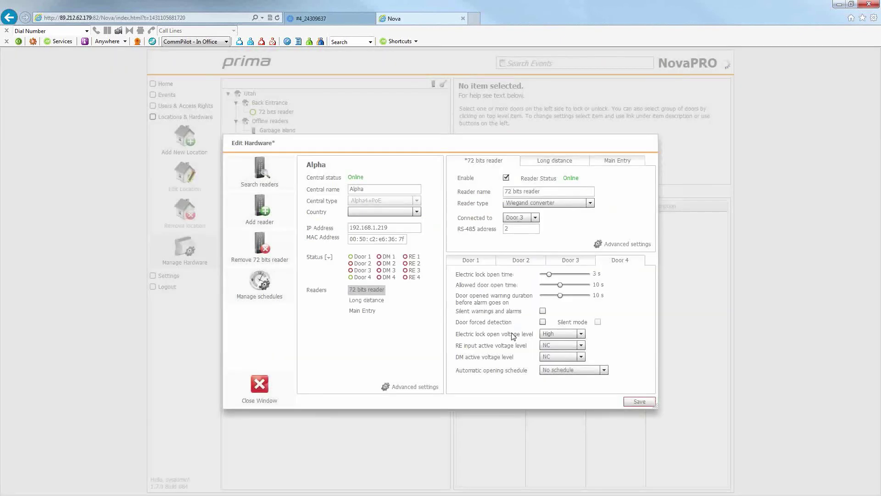
Set Door 1's electric lock open time to 8 s and allowed door open time to 30 s.
left_click(483, 264)
left_click_drag(549, 275, 555, 274)
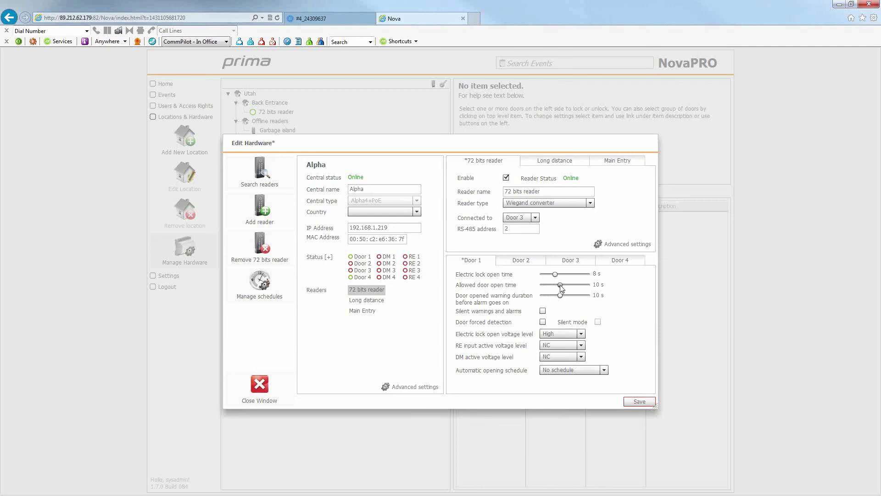
left_click_drag(560, 286, 564, 287)
left_click_drag(562, 287, 564, 288)
Keep Door 1's DM level at NC, no automatic opening schedule, and electric lock level High.
left_click(581, 357)
left_click(565, 376)
left_click(604, 370)
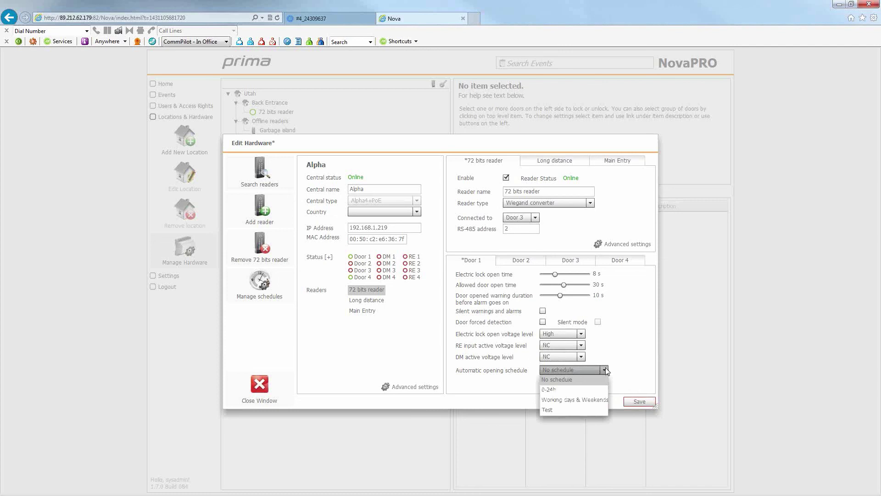
left_click(605, 370)
left_click(582, 335)
left_click(560, 344)
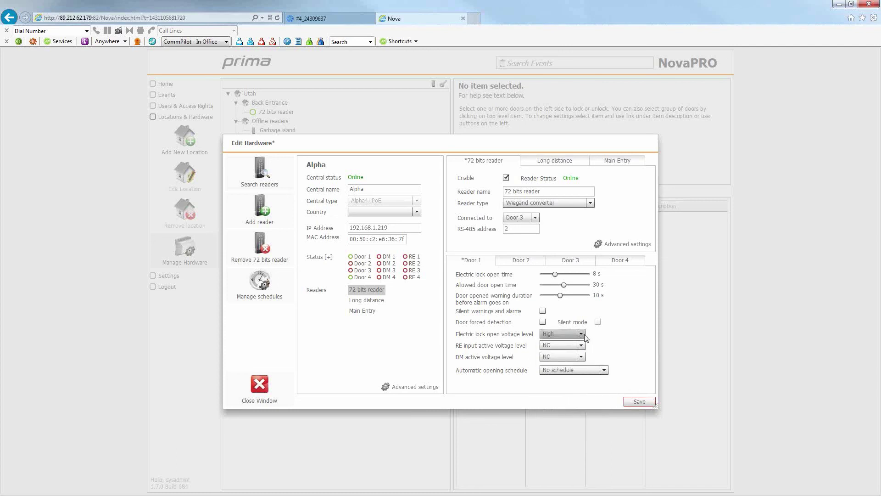
left_click(260, 385)
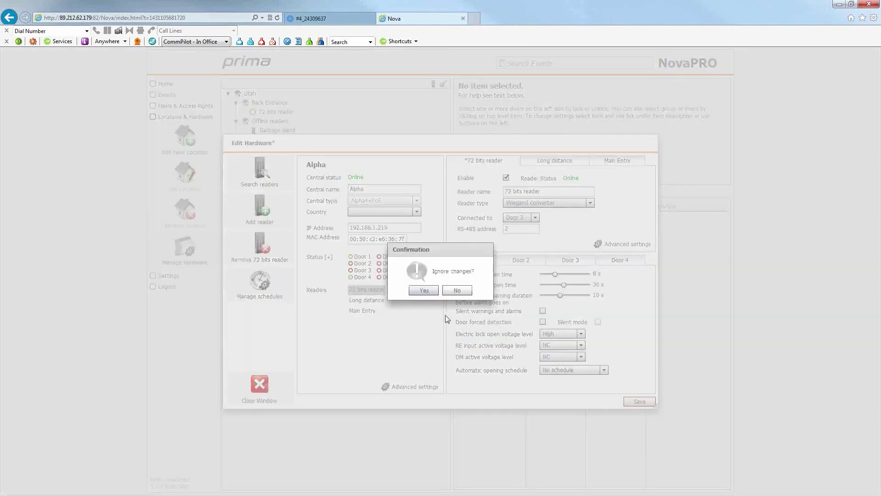
left_click(457, 291)
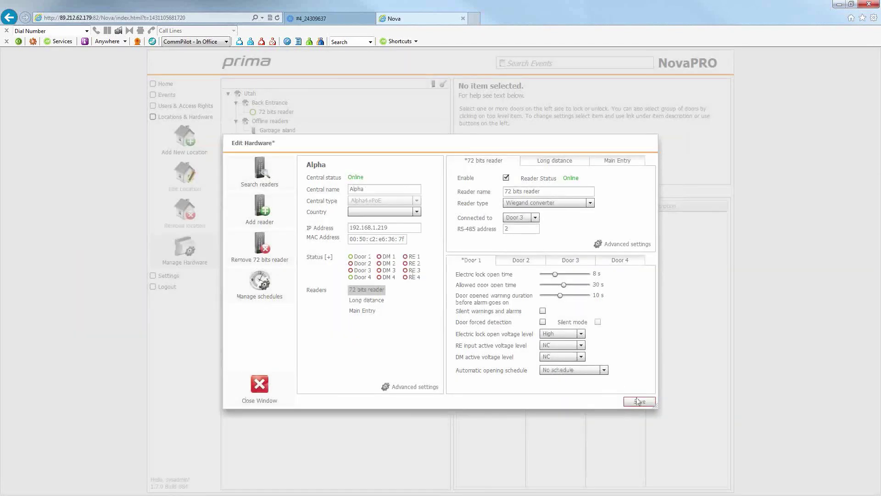
left_click(265, 385)
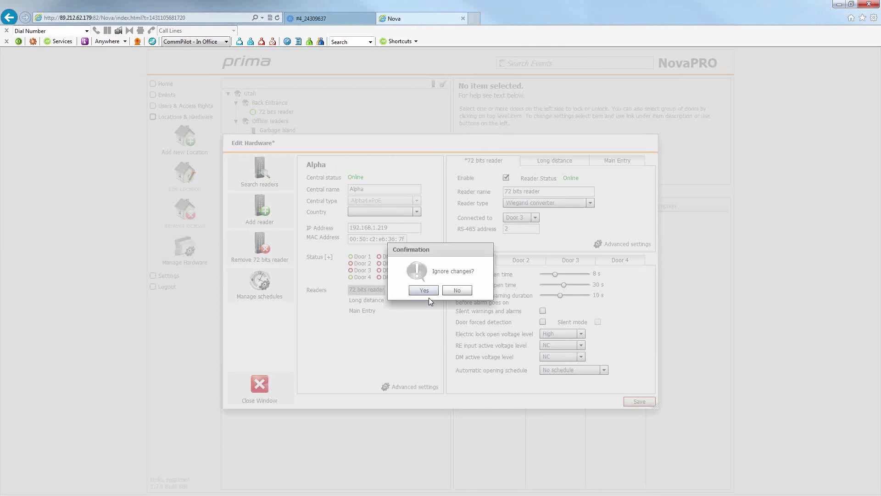
left_click(457, 290)
left_click(259, 386)
left_click(454, 293)
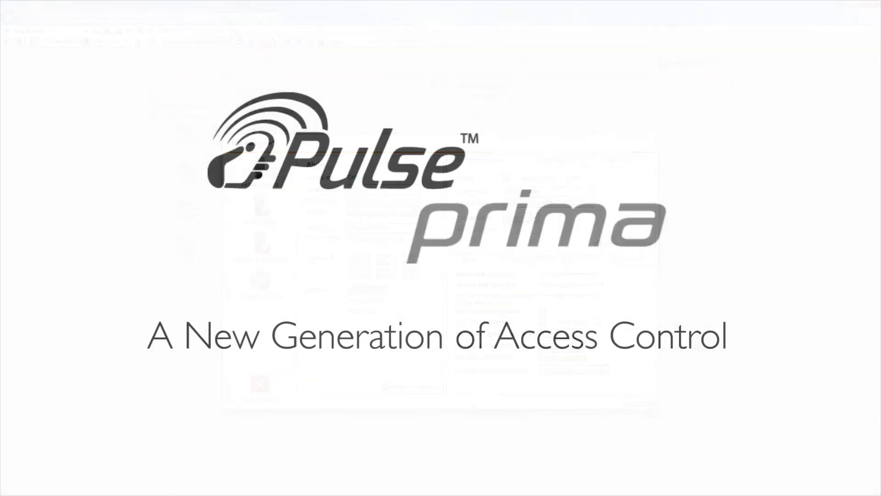